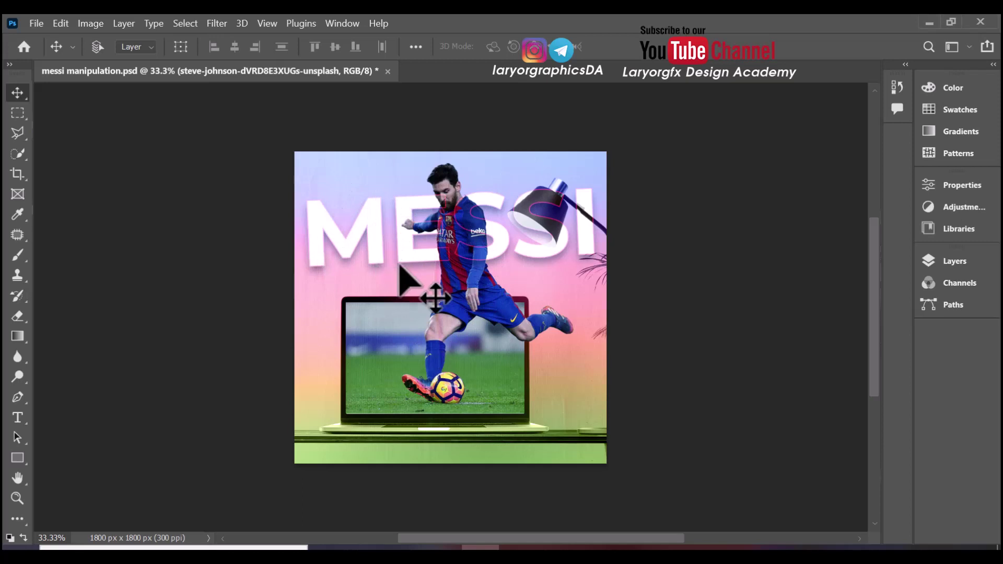
# Create a new 1800 x 1800 px RGB document at 300 pixels/inch with a black background and show its layers
pyautogui.click(37, 23)
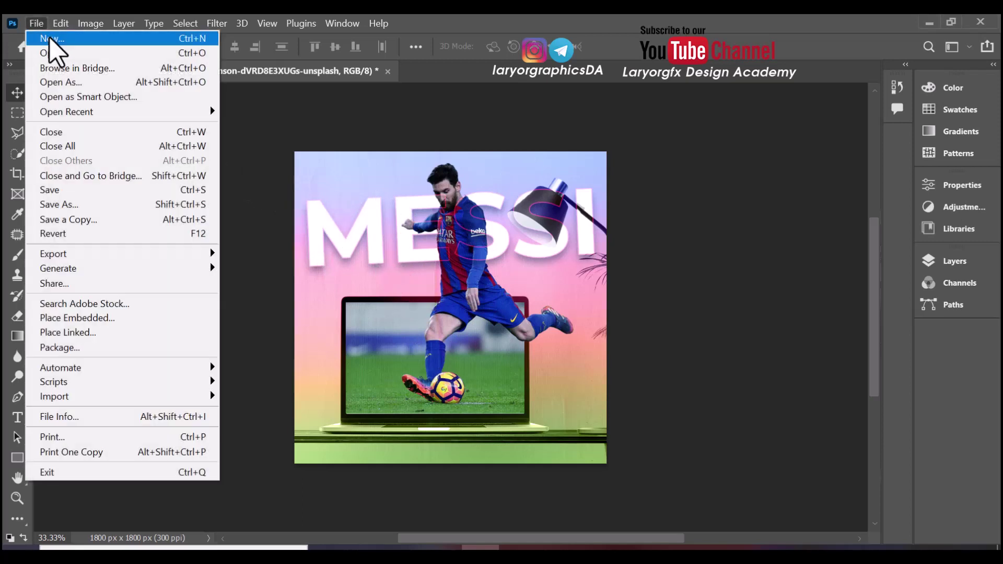
pyautogui.click(53, 39)
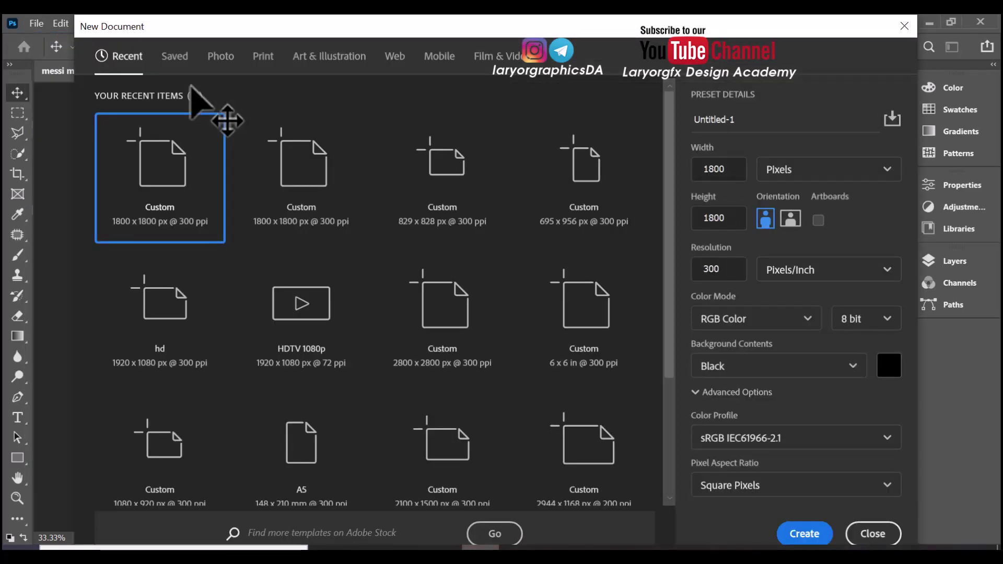
pyautogui.click(193, 222)
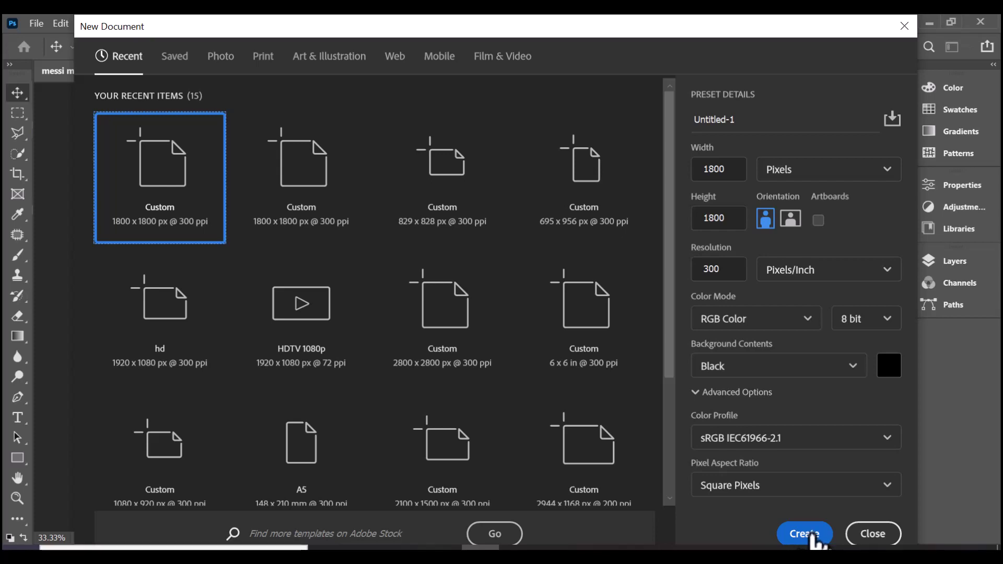
pyautogui.click(812, 535)
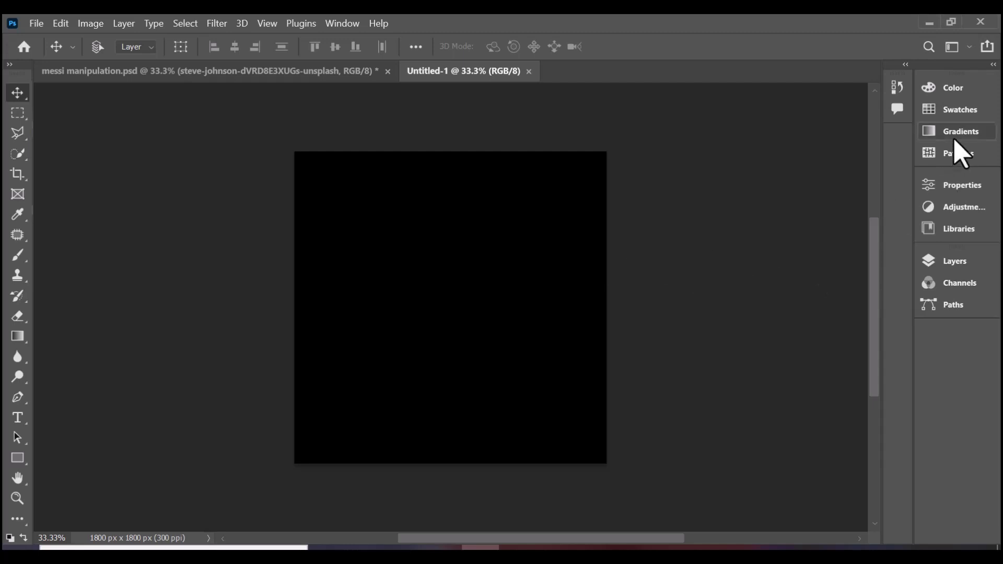
pyautogui.click(952, 265)
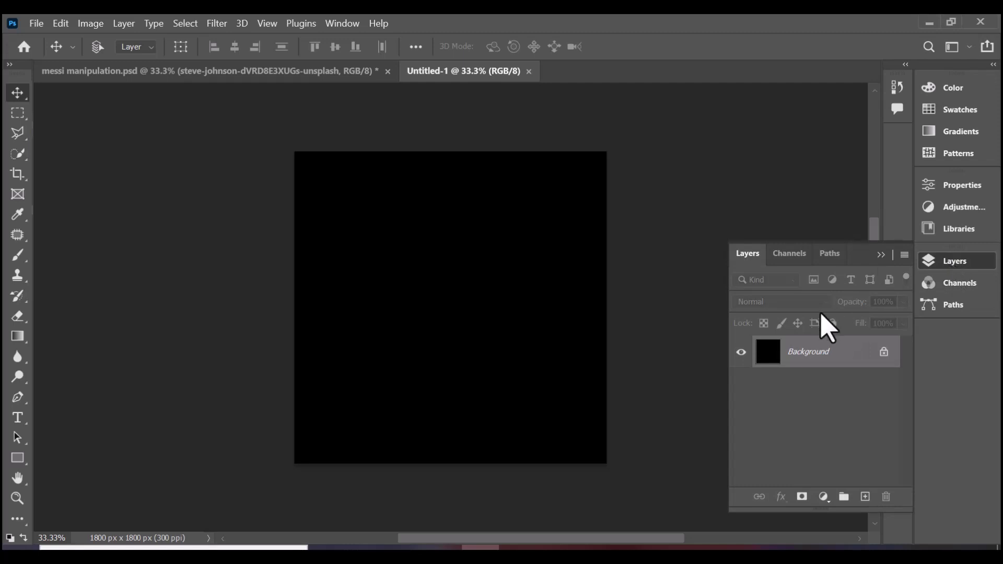
pyautogui.moveTo(773, 357)
pyautogui.mouseDown()
pyautogui.moveTo(626, 312)
pyautogui.moveTo(714, 320)
pyautogui.moveTo(763, 363)
pyautogui.mouseUp()
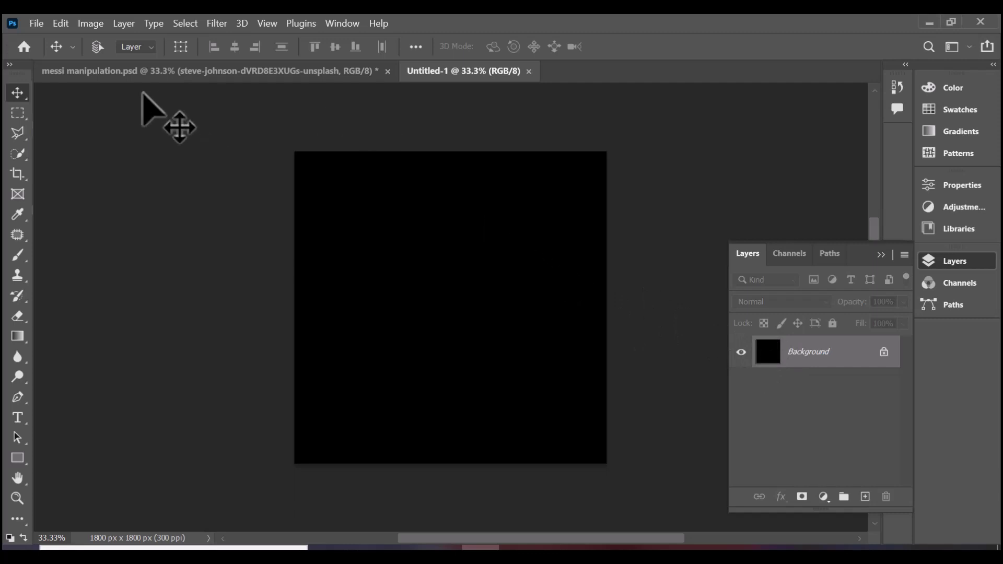
pyautogui.click(37, 23)
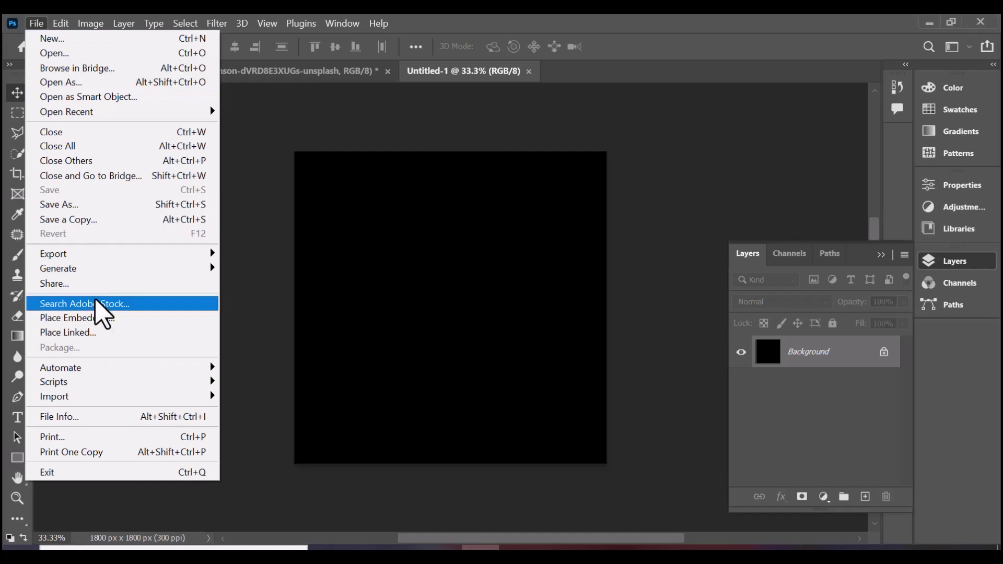
pyautogui.click(96, 337)
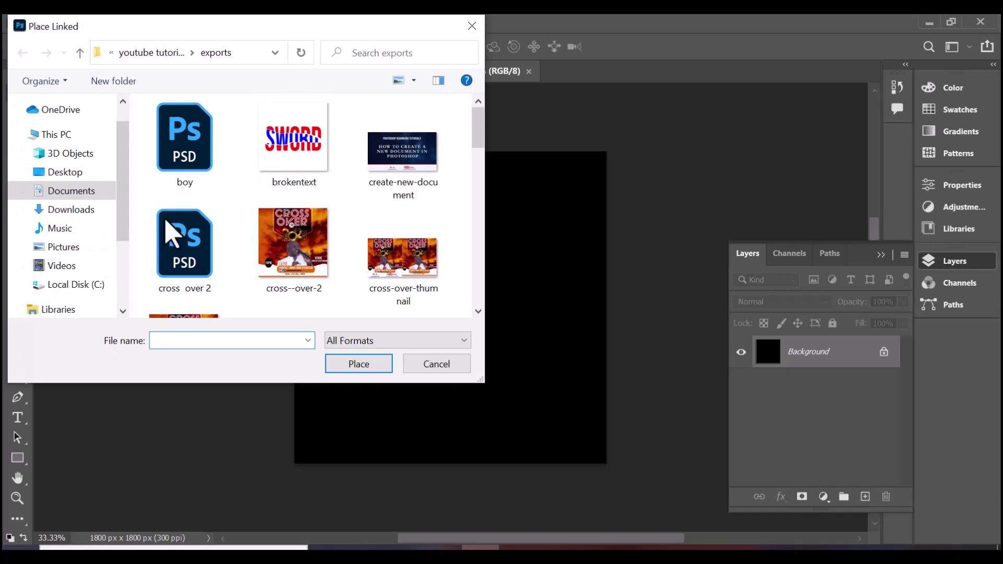
pyautogui.click(472, 26)
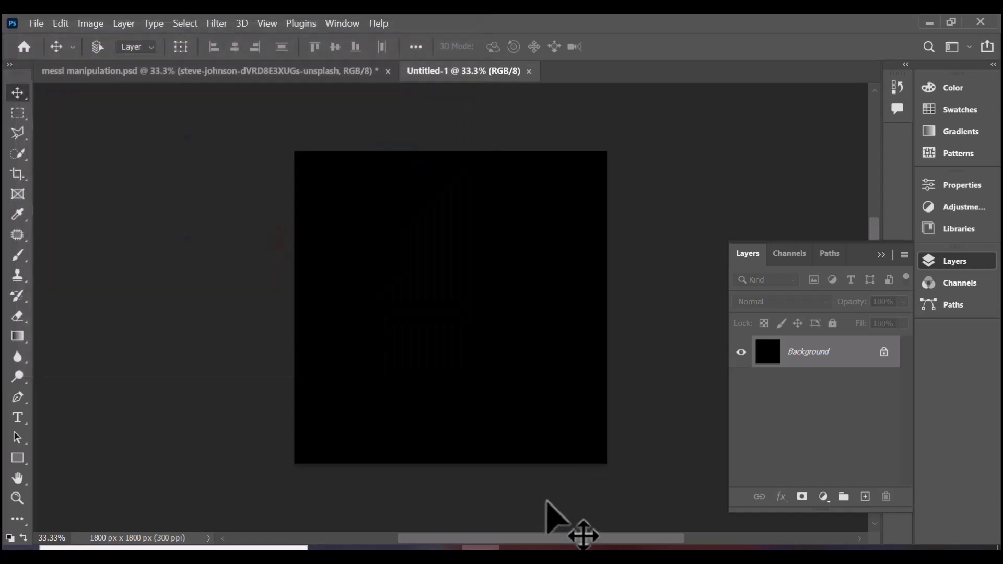
# Switch to File Explorer's youtube project folder and place the 16758708_rm405-da01-04-mockup image into the new Photoshop document
pyautogui.moveTo(555, 552)
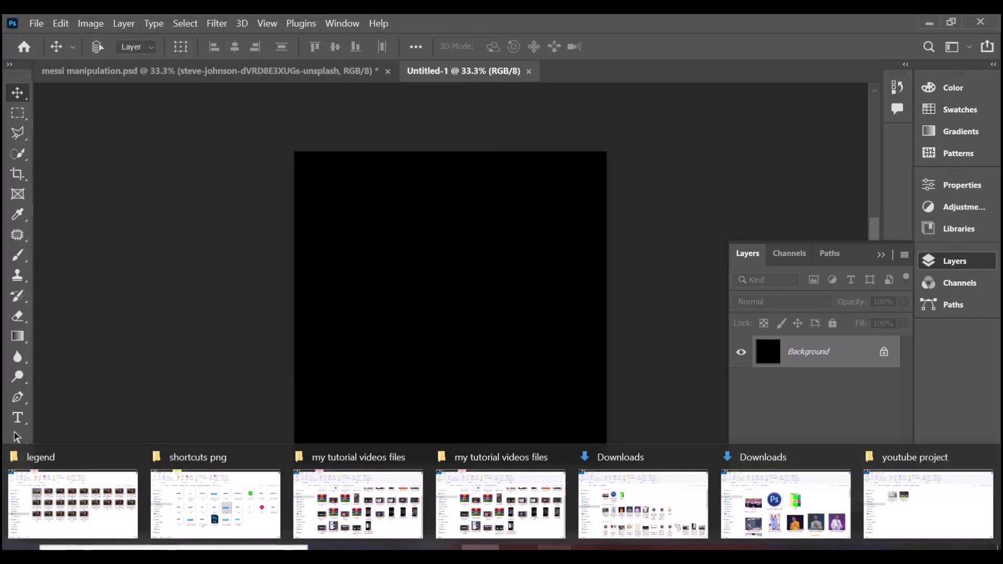
pyautogui.click(927, 515)
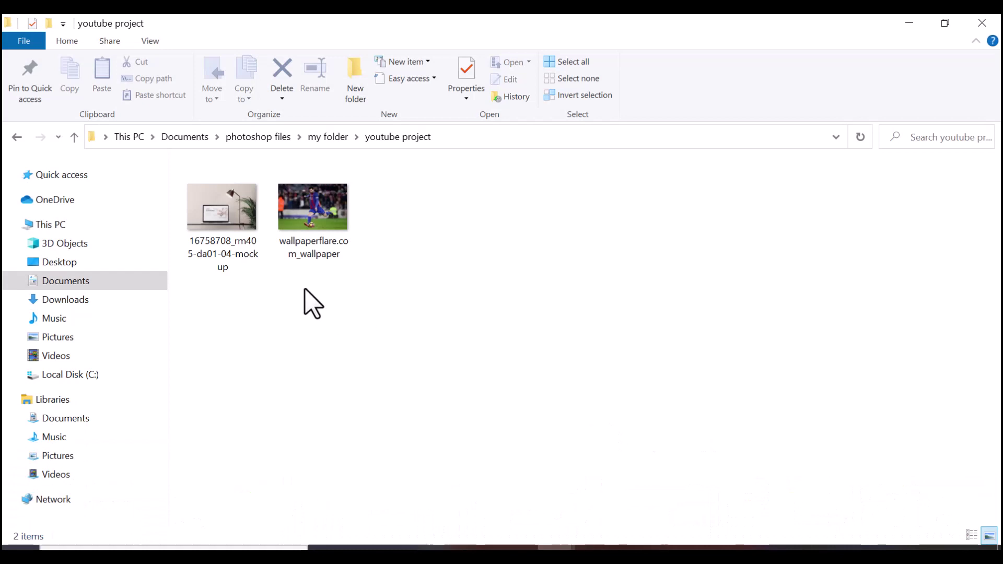
pyautogui.click(226, 228)
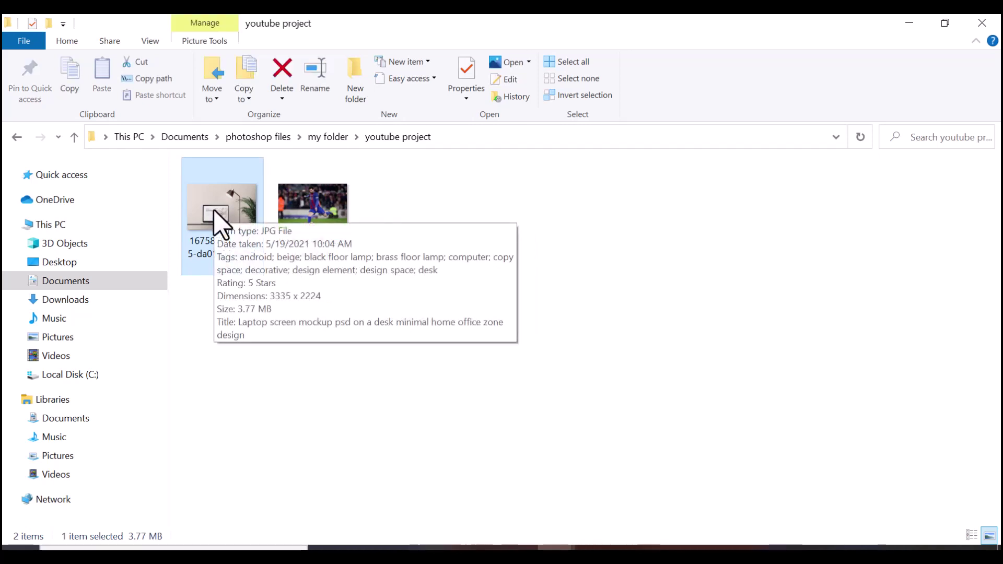
pyautogui.moveTo(214, 210); pyautogui.dragTo(463, 374)
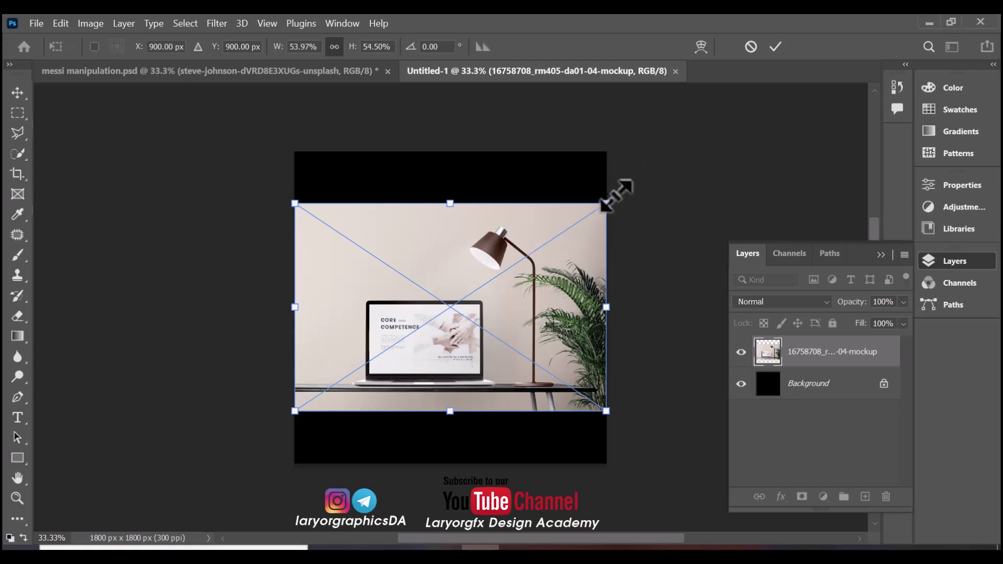
# Scale the laptop mockup proportionally to about 82.5% to cover the canvas and shift it so the laptop sits near the centre
pyautogui.moveTo(617, 194); pyautogui.dragTo(729, 160)
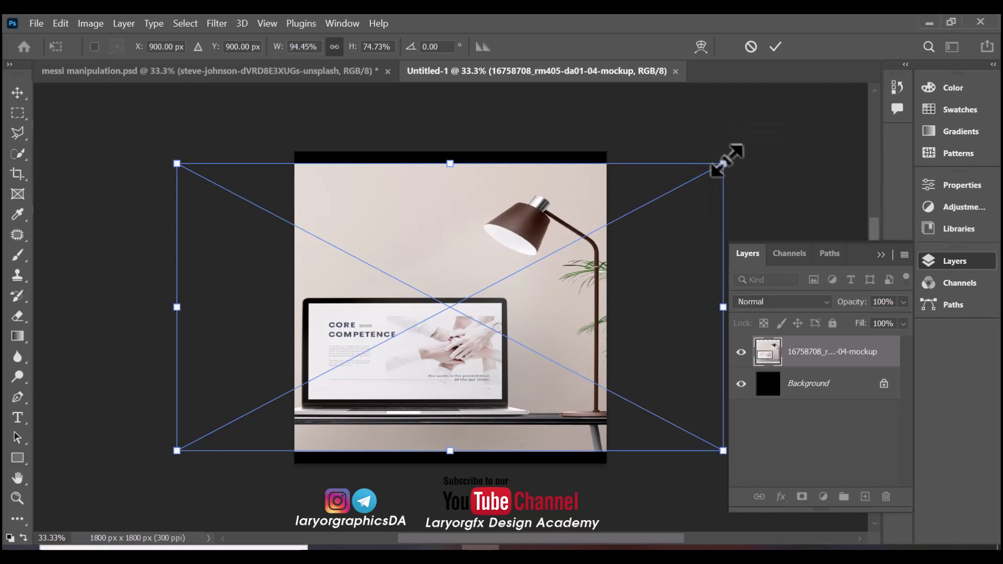
pyautogui.hotkey('ctrl', 'z')
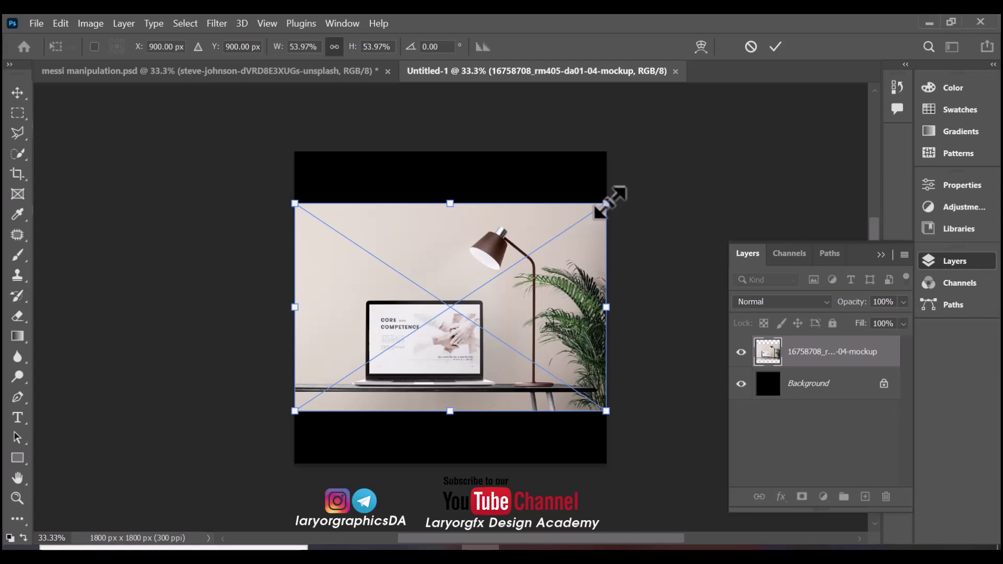
pyautogui.moveTo(616, 195); pyautogui.dragTo(684, 152)
pyautogui.moveTo(279, 424); pyautogui.dragTo(206, 470)
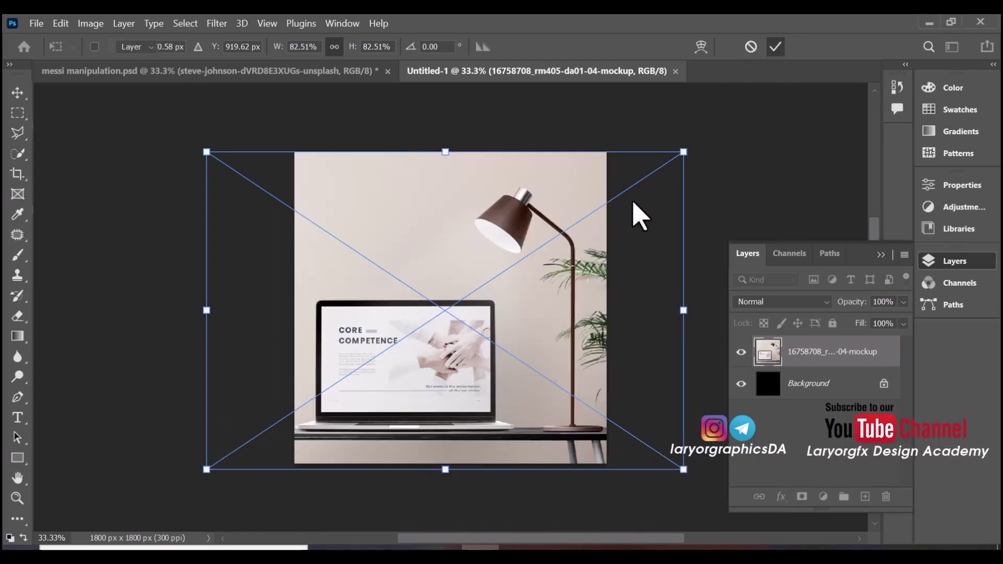
pyautogui.press('Return')
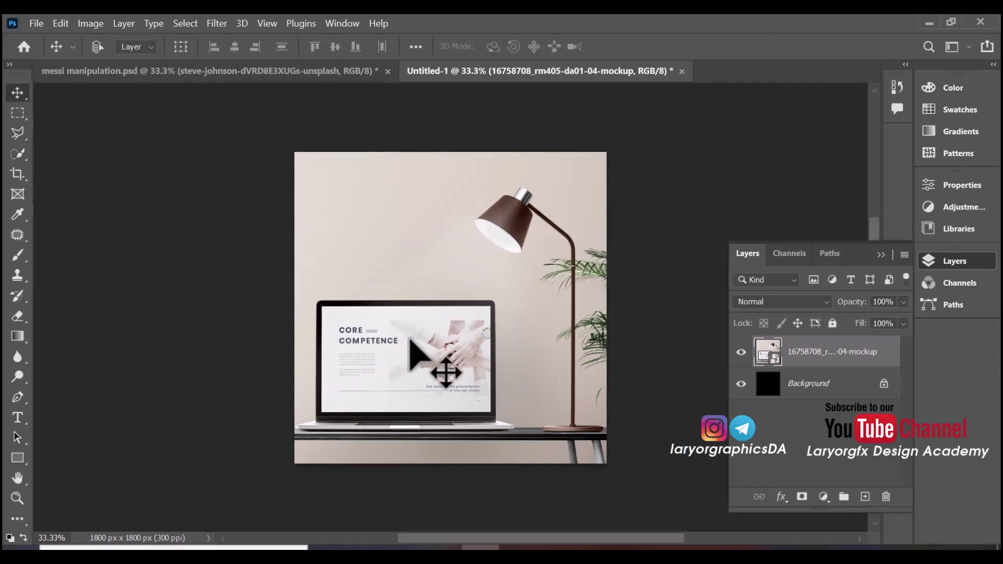
pyautogui.moveTo(414, 345)
pyautogui.mouseDown()
pyautogui.moveTo(431, 346)
pyautogui.moveTo(431, 336)
pyautogui.mouseUp()
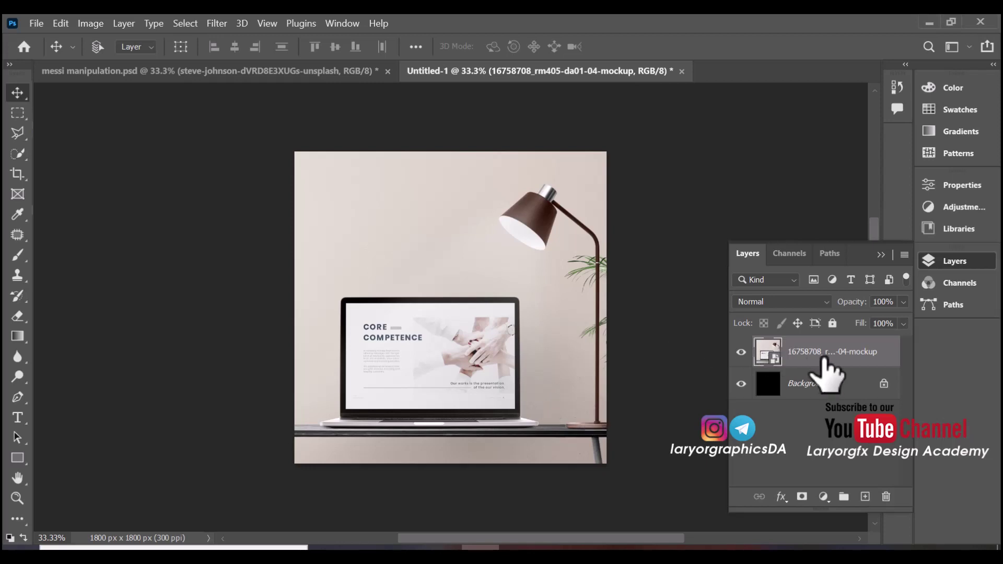
pyautogui.moveTo(825, 361); pyautogui.dragTo(625, 316)
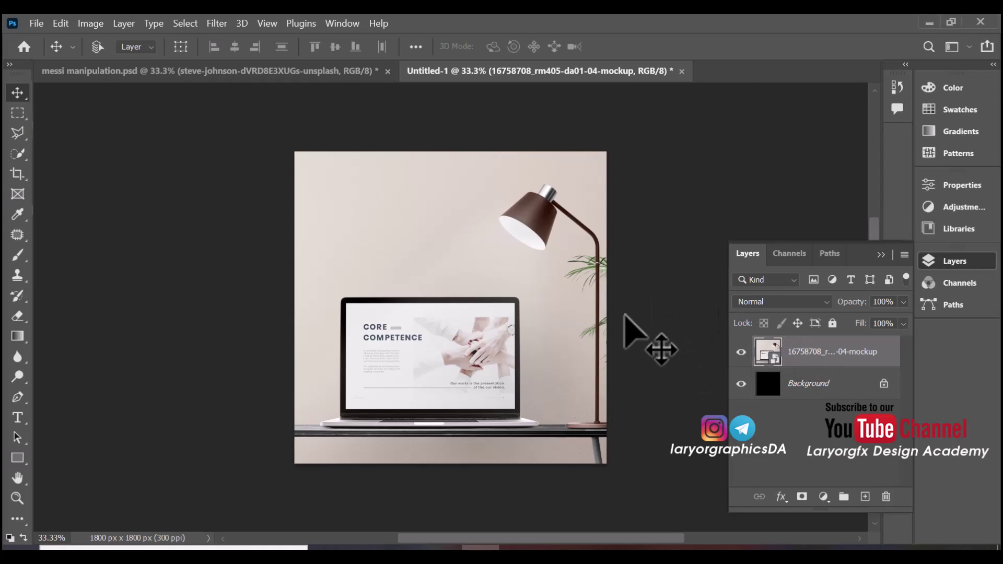
# Place the wallpaperflare.com_wallpaper image from the youtube project folder as a linked file above the mockup layer
pyautogui.click(37, 24)
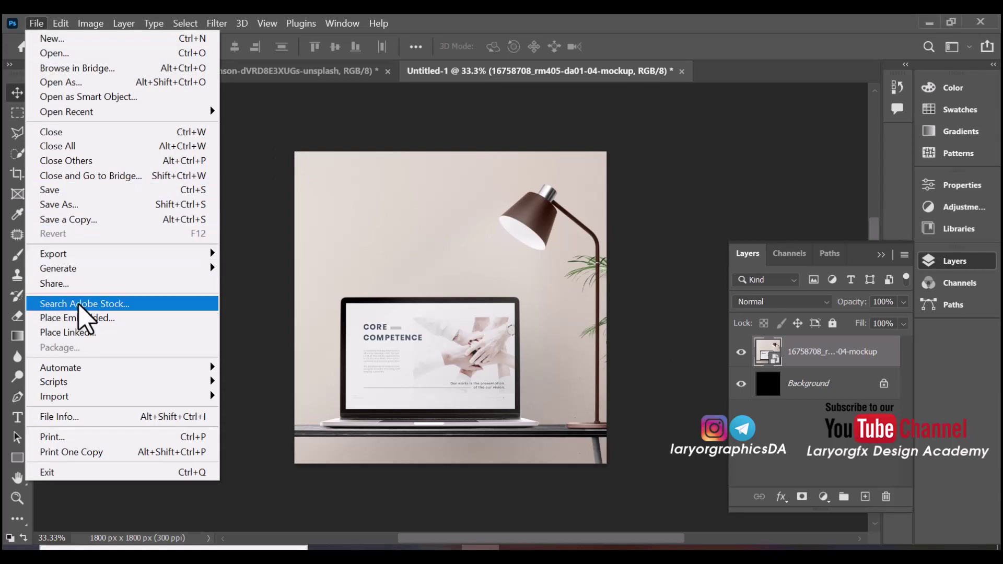
pyautogui.click(77, 333)
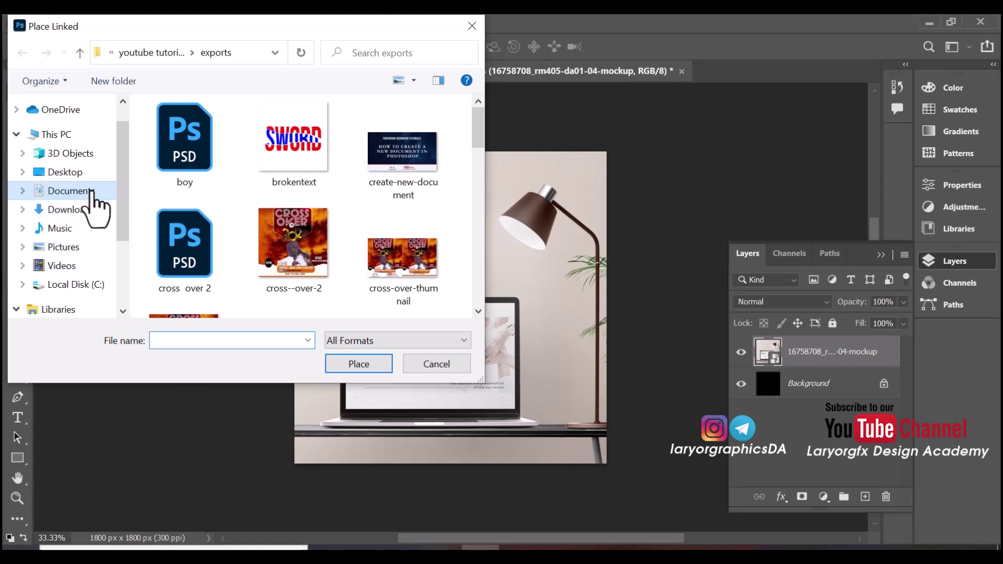
pyautogui.click(91, 192)
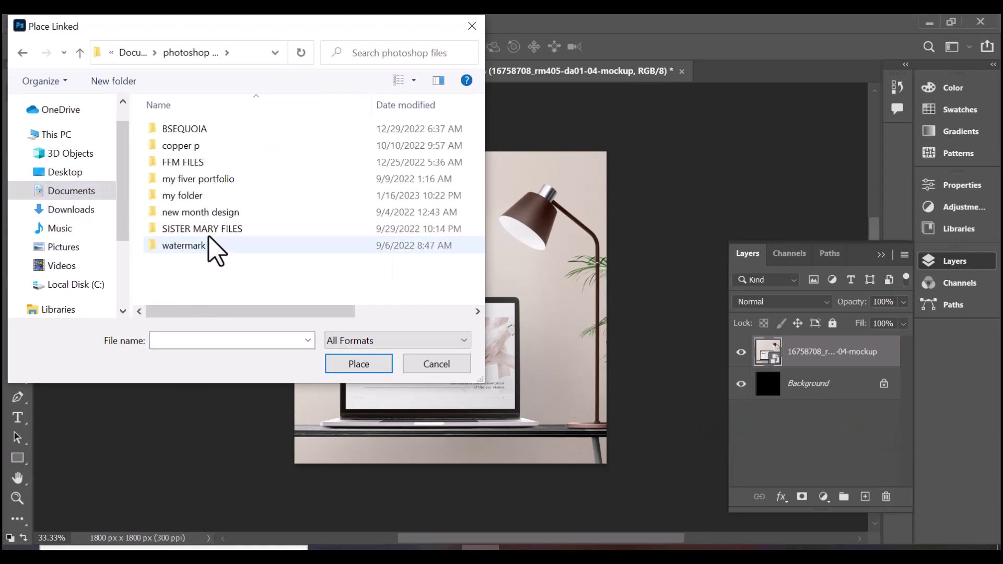
pyautogui.doubleClick(206, 198)
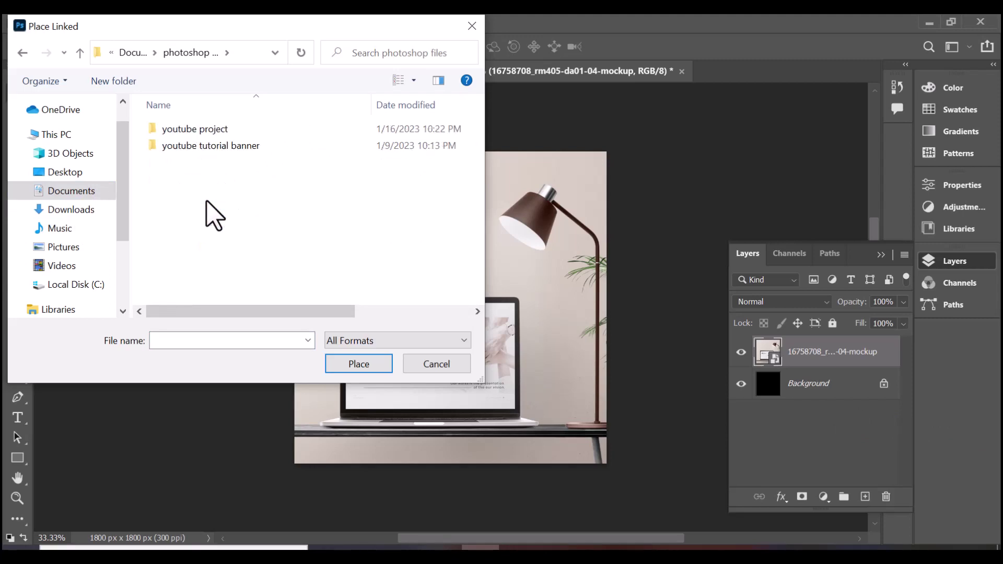
pyautogui.doubleClick(204, 134)
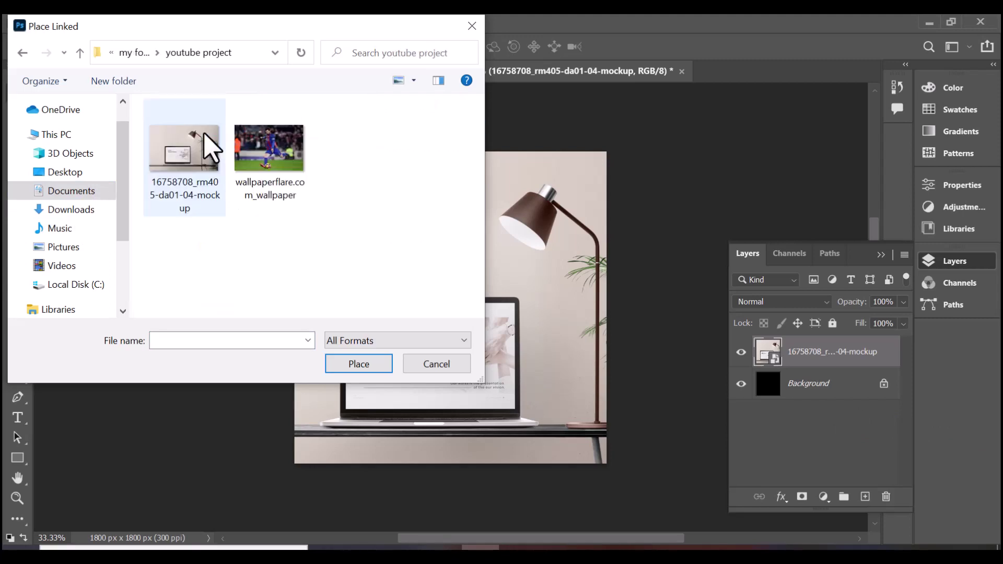
pyautogui.click(282, 159)
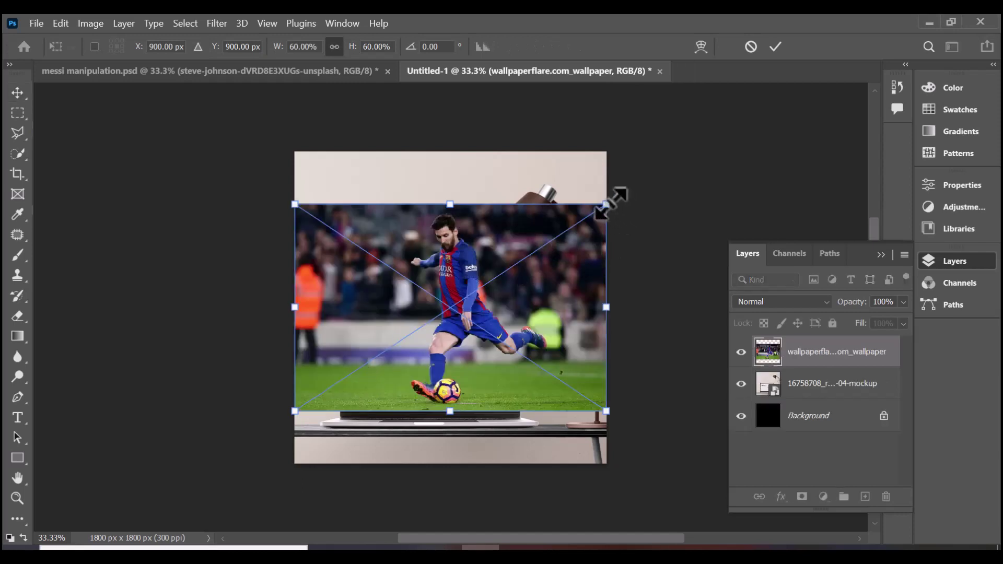
# Enlarge the footballer photo proportionally to about 80% and move it up so the ball sits above the laptop's base
pyautogui.moveTo(607, 204); pyautogui.dragTo(670, 160)
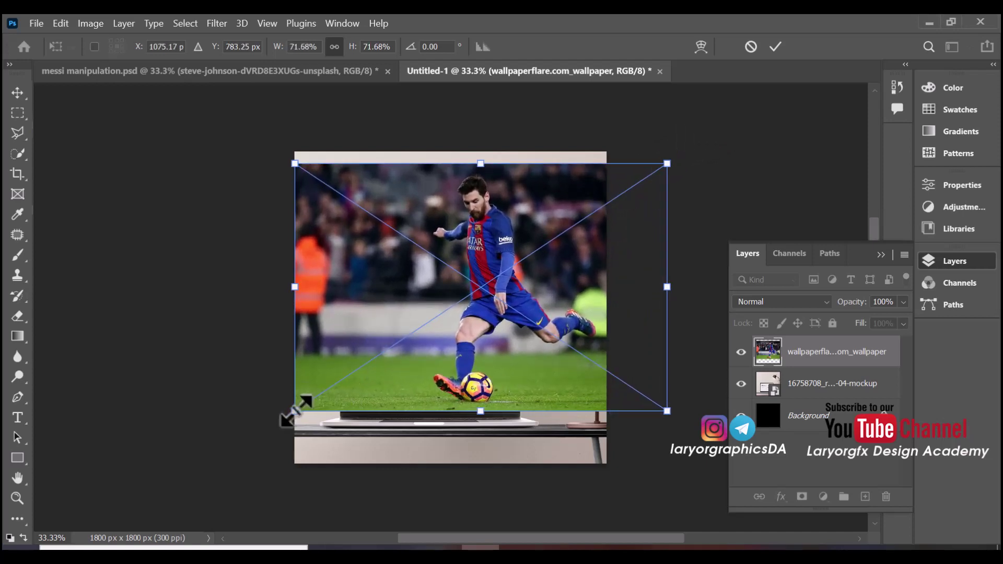
pyautogui.moveTo(298, 409); pyautogui.dragTo(280, 421)
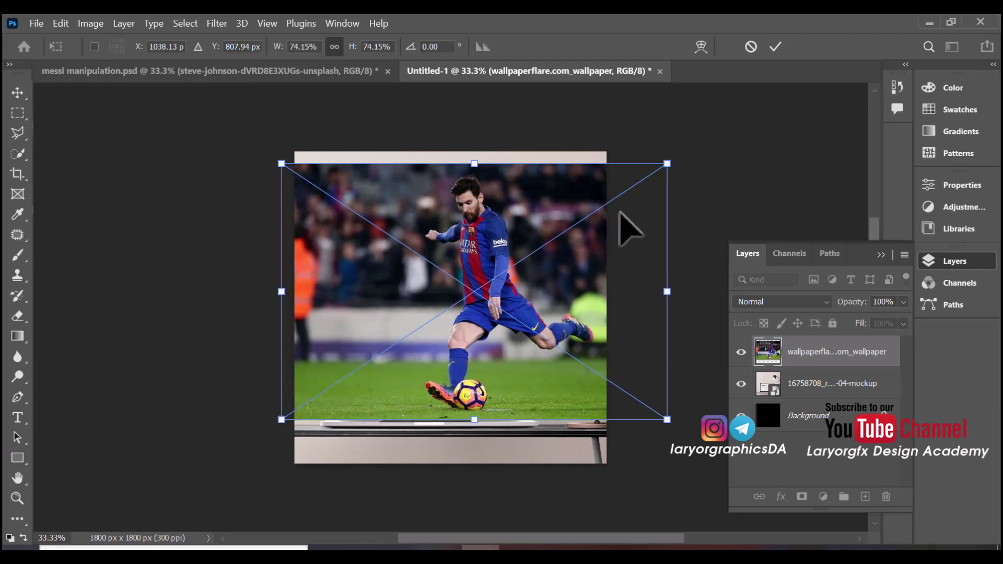
pyautogui.moveTo(667, 163); pyautogui.dragTo(695, 145)
pyautogui.moveTo(499, 238); pyautogui.dragTo(480, 229)
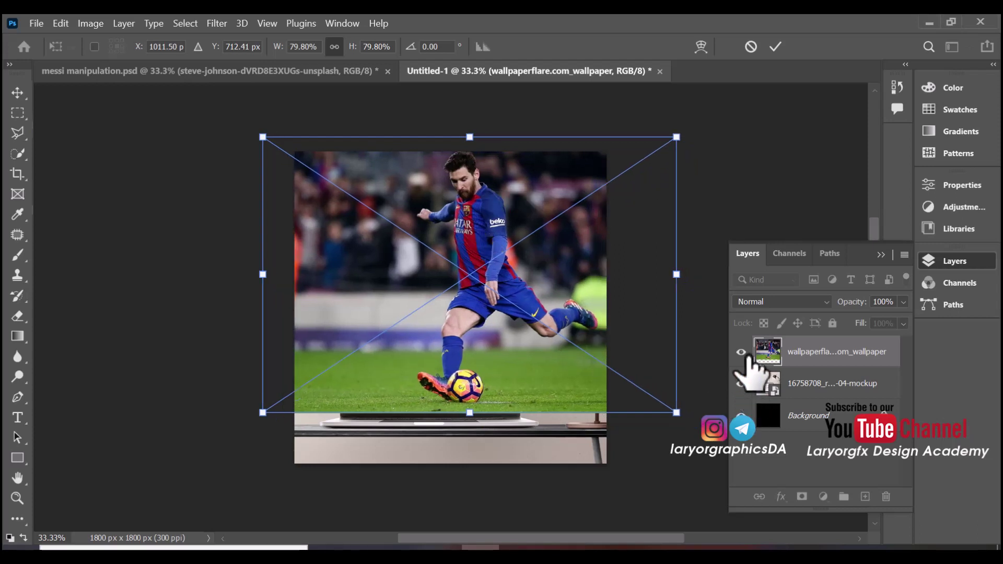
pyautogui.click(775, 48)
pyautogui.click(775, 48)
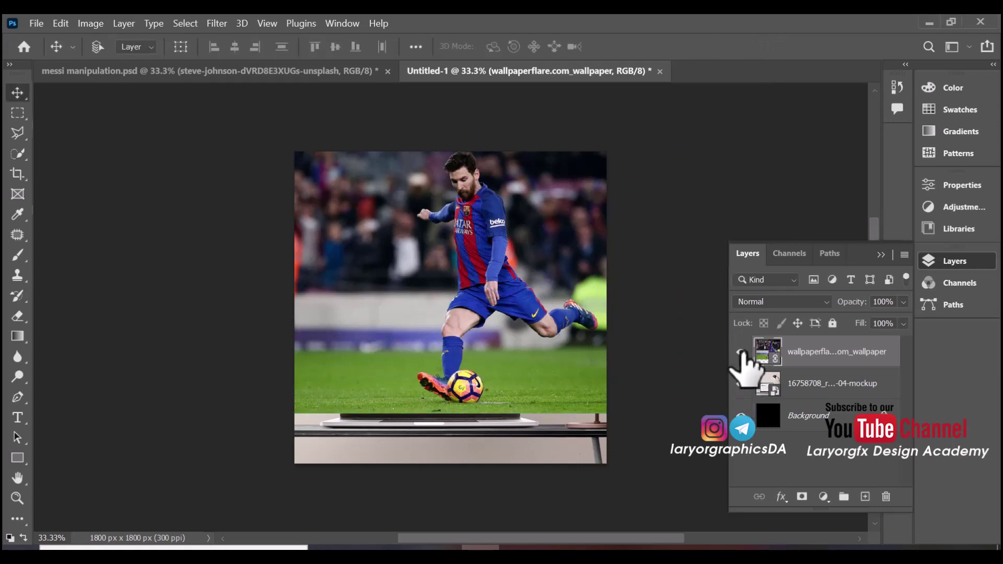
# Check the footballer photo against the laptop behind it, nudge it slightly upward, and hide its layer
pyautogui.click(741, 352)
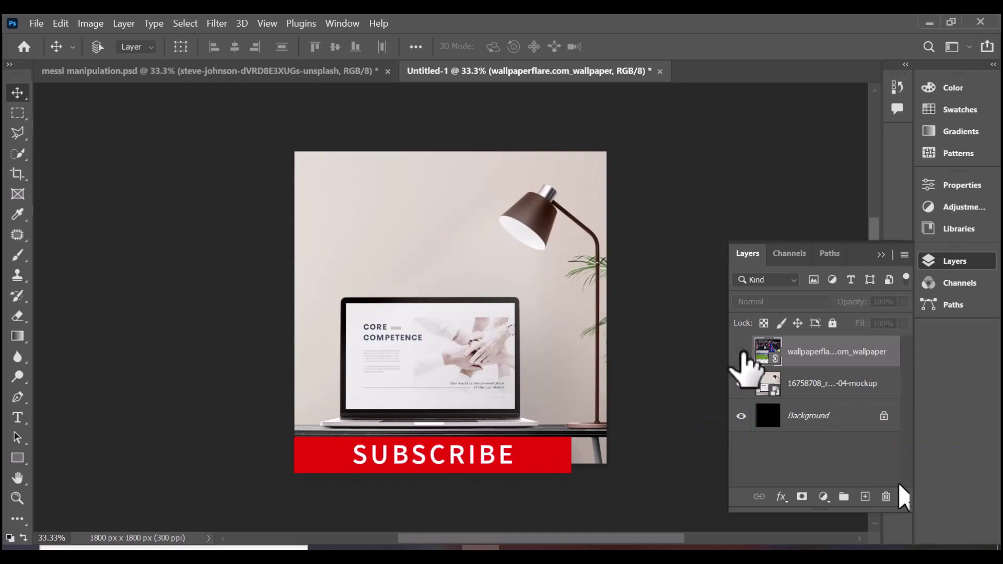
pyautogui.click(741, 352)
pyautogui.moveTo(465, 376); pyautogui.dragTo(451, 345)
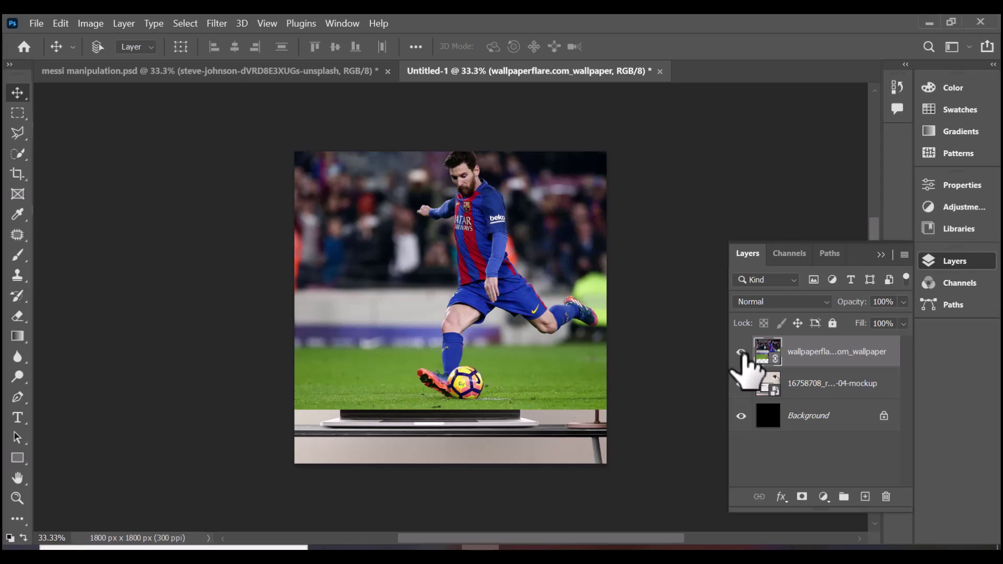
pyautogui.click(743, 353)
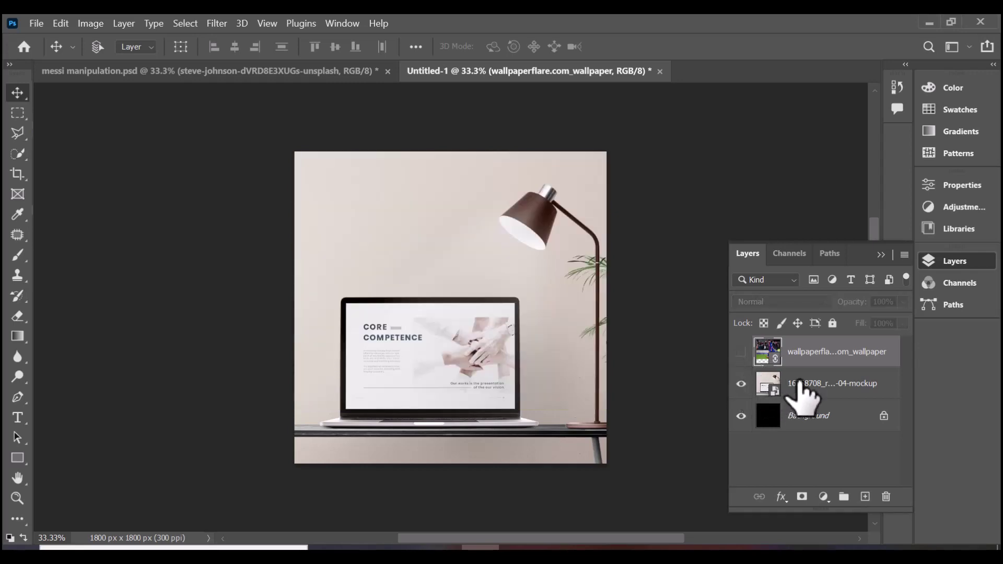
# Select the laptop's screen area on the mockup layer with a rectangular marquee
pyautogui.click(799, 382)
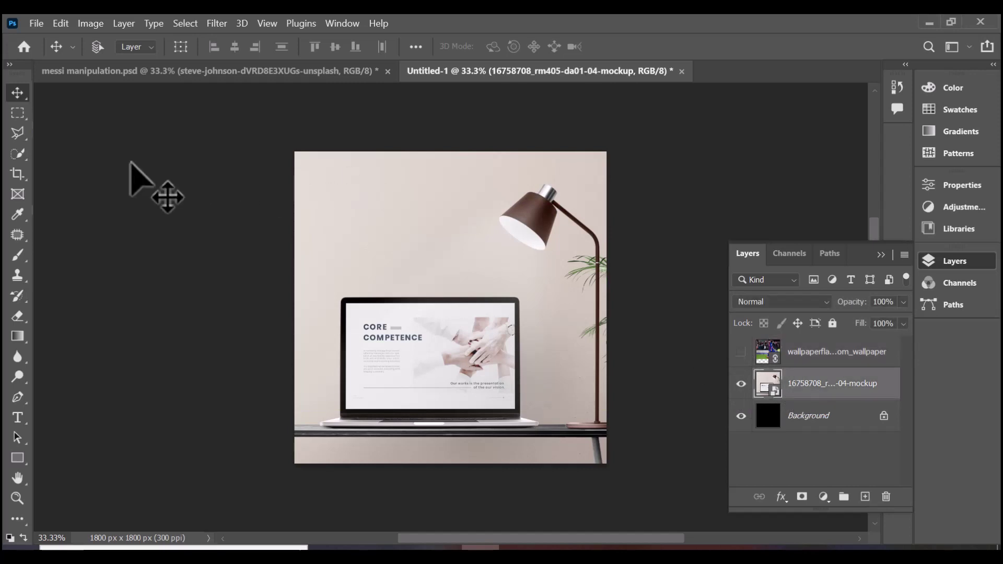
pyautogui.click(17, 115)
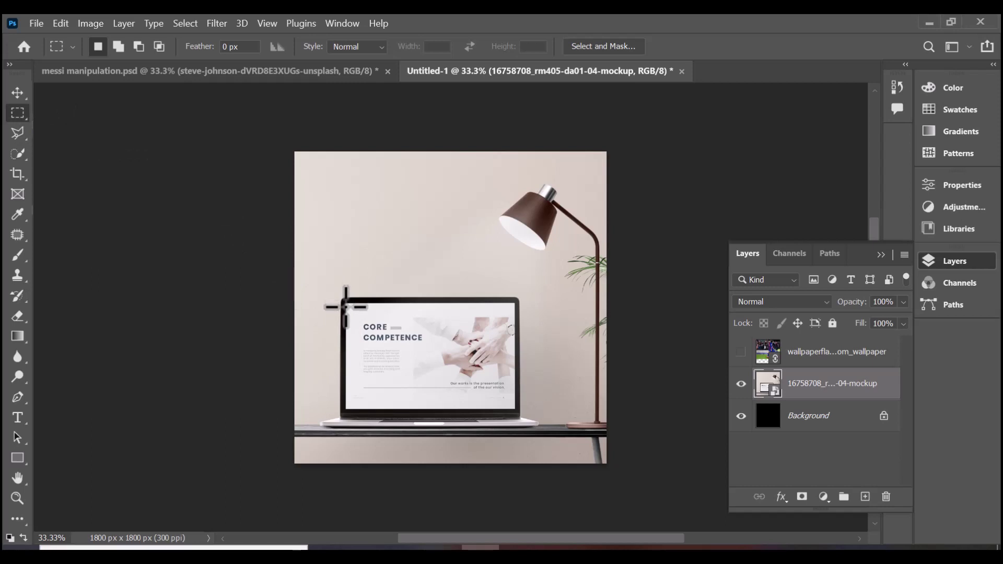
pyautogui.moveTo(344, 303); pyautogui.dragTo(515, 409)
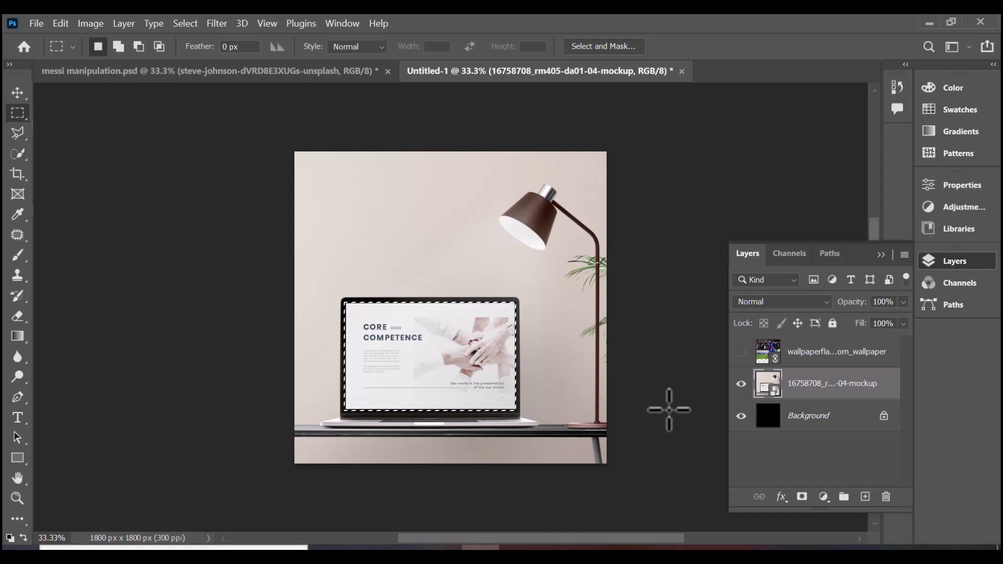
# Copy the selected laptop screen area to a new layer, and make the footballer photo layer visible and active
pyautogui.hotkey('ctrl', 'j')
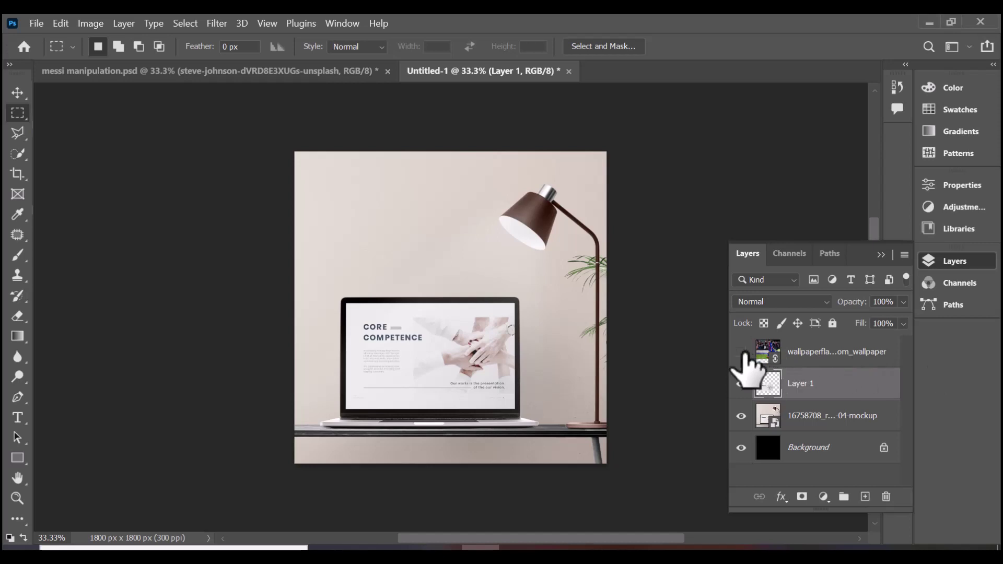
pyautogui.click(741, 351)
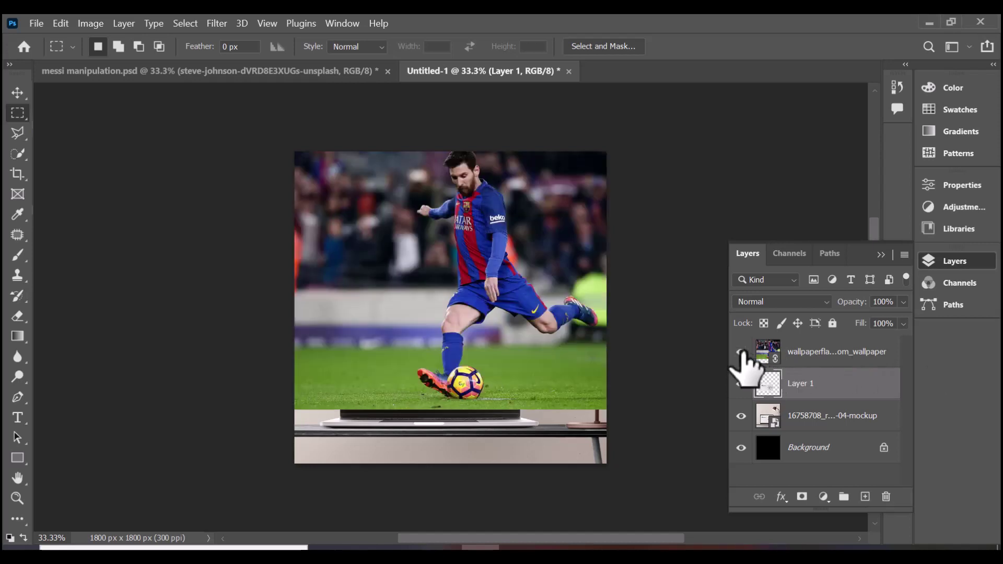
pyautogui.click(797, 351)
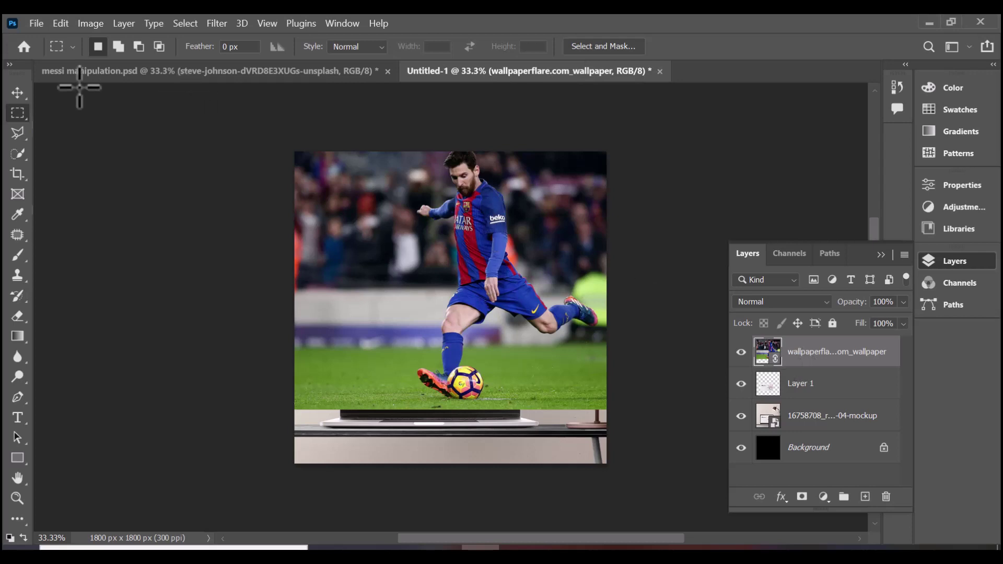
# Scale the footballer photo down proportionally to about 76%, keeping its lower edge in line with the bottom of the laptop screen
pyautogui.click(19, 97)
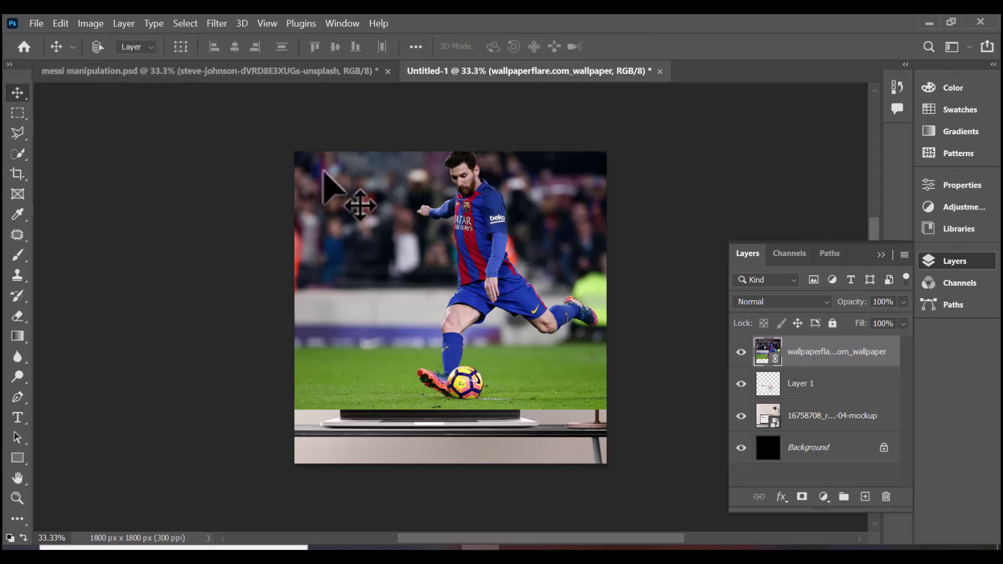
pyautogui.rightClick(395, 204)
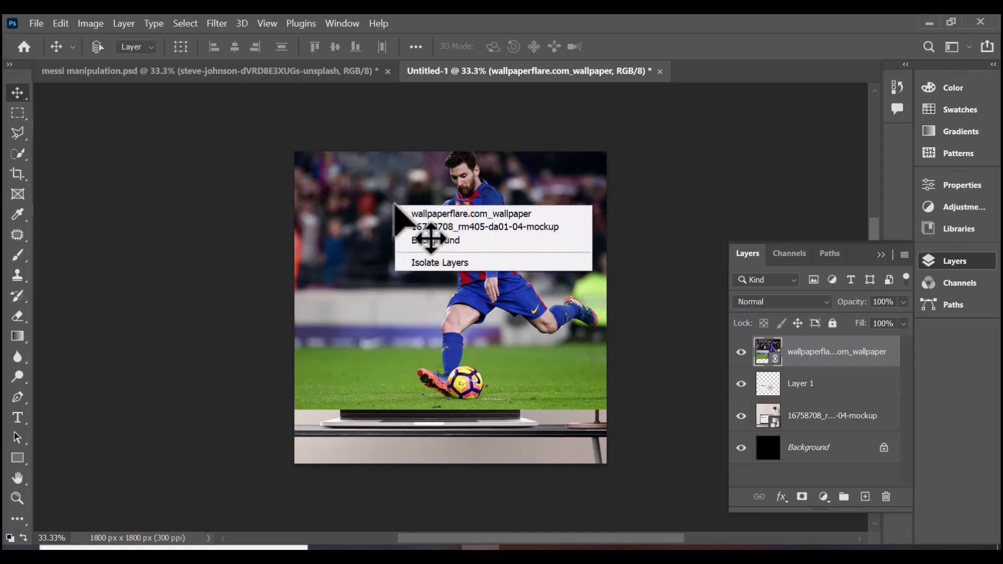
pyautogui.click(424, 213)
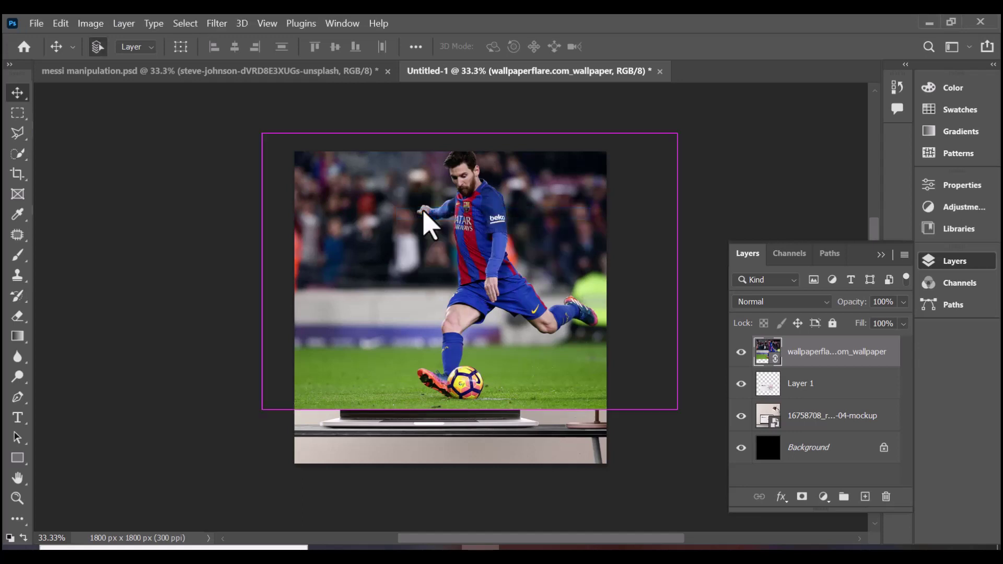
pyautogui.hotkey('ctrl', 't')
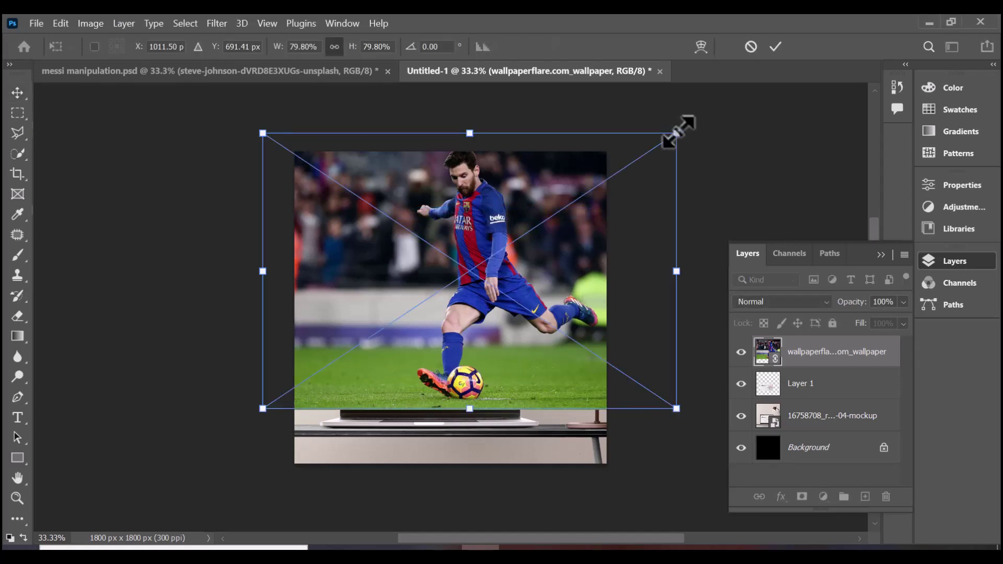
pyautogui.moveTo(676, 133); pyautogui.dragTo(656, 148)
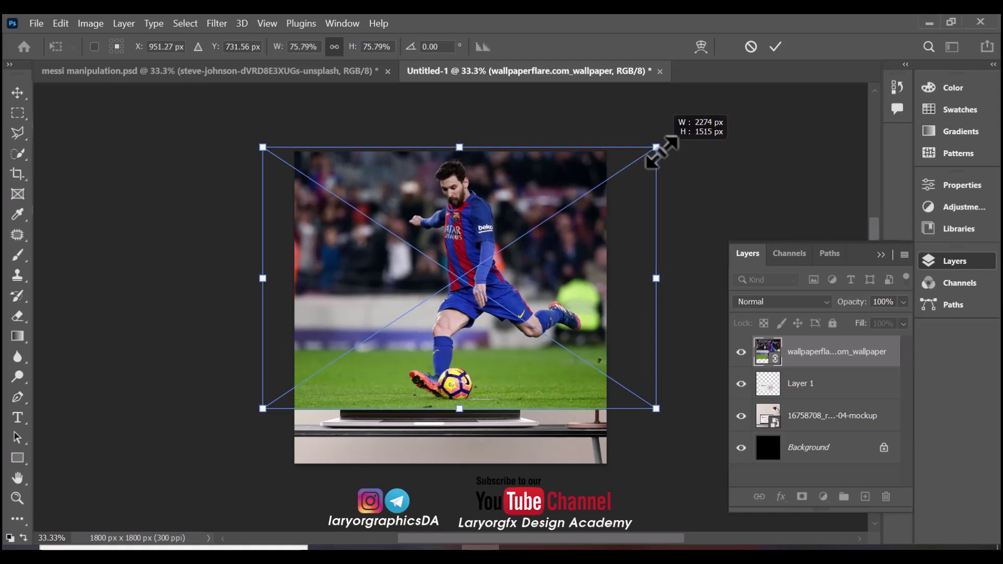
pyautogui.click(774, 48)
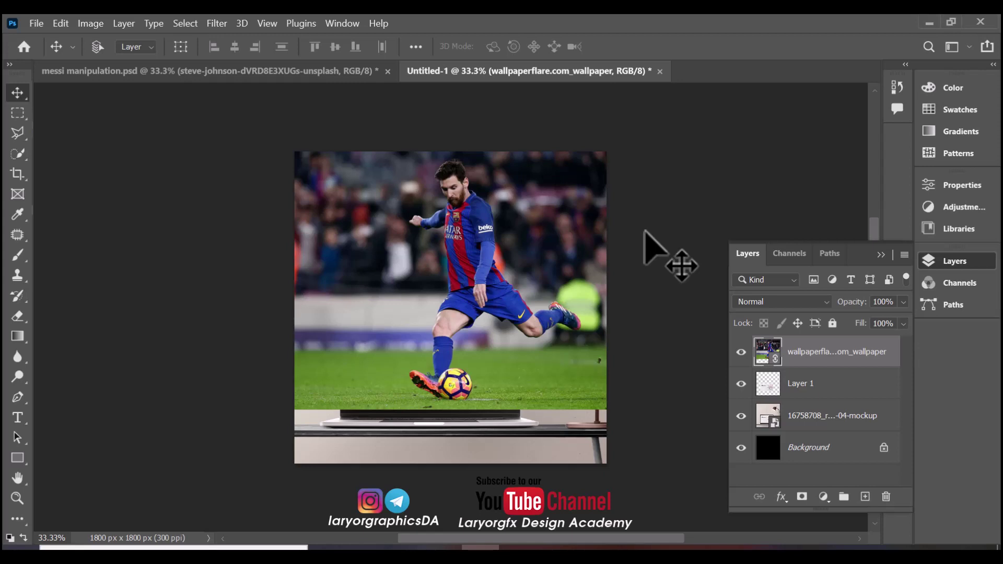
# Move the footballer photo slightly left and fine-tune its height so its lower edge meets the bottom of the laptop screen
pyautogui.moveTo(471, 279)
pyautogui.mouseDown()
pyautogui.moveTo(472, 290)
pyautogui.moveTo(466, 283)
pyautogui.mouseUp()
pyautogui.press('Up')
pyautogui.press('Up')
pyautogui.press('Up')
pyautogui.press('Up')
pyautogui.press('Up')
pyautogui.press('Up')
pyautogui.press('Up')
pyautogui.press('Up')
pyautogui.press('Up')
pyautogui.press('Up')
pyautogui.press('Up')
pyautogui.press('Up')
pyautogui.press('Up')
pyautogui.press('Up')
pyautogui.press('Up')
pyautogui.press('Up')
pyautogui.press('Up')
pyautogui.press('Up')
pyautogui.press('Up')
pyautogui.press('Up')
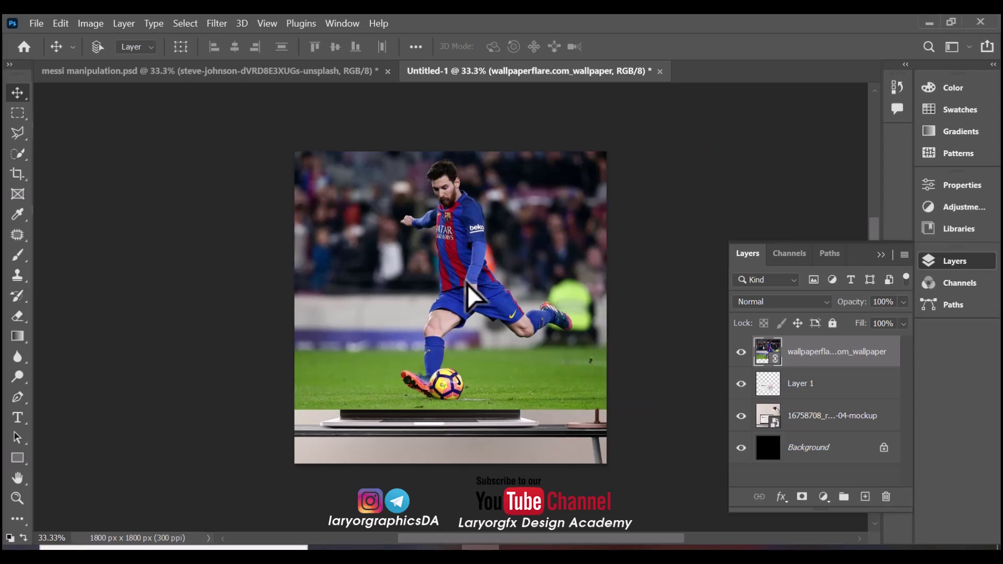
pyautogui.press('Down')
pyautogui.press('Down')
pyautogui.press('Down')
pyautogui.press('Down')
pyautogui.press('Down')
pyautogui.press('Down')
pyautogui.press('Down')
pyautogui.press('Down')
pyautogui.press('Down')
pyautogui.press('Down')
pyautogui.press('Down')
pyautogui.press('Down')
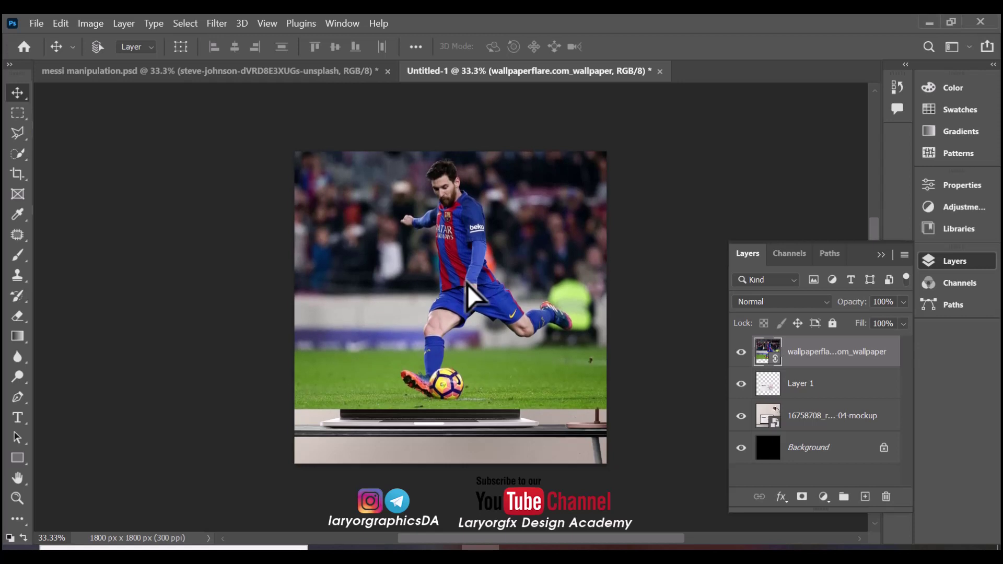
pyautogui.press('Up')
pyautogui.press('Up')
pyautogui.press('Up')
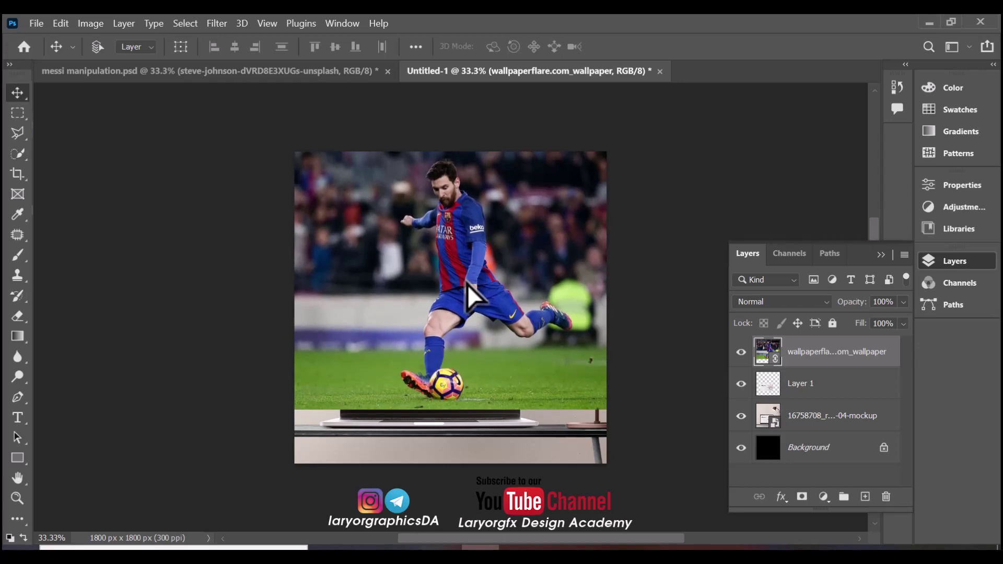
pyautogui.press('Up')
pyautogui.press('Up')
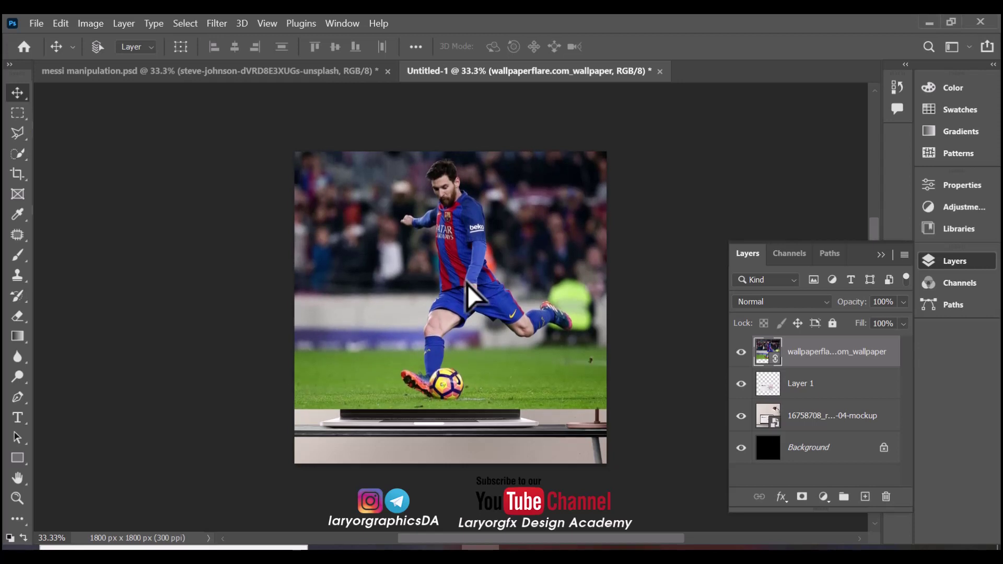
# Select the footballer and ball automatically with Select Subject and copy them to a new layer
pyautogui.click(21, 158)
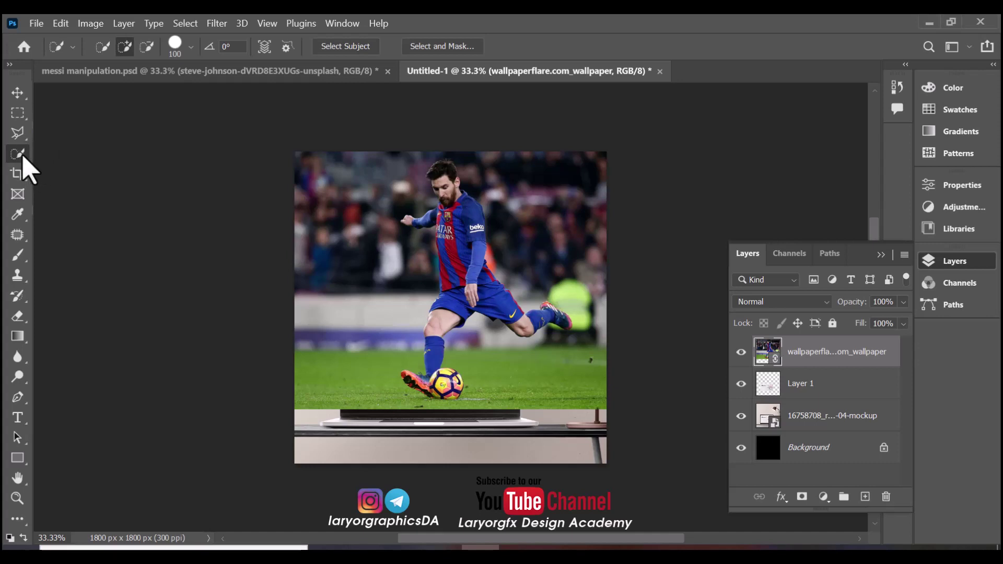
pyautogui.click(351, 47)
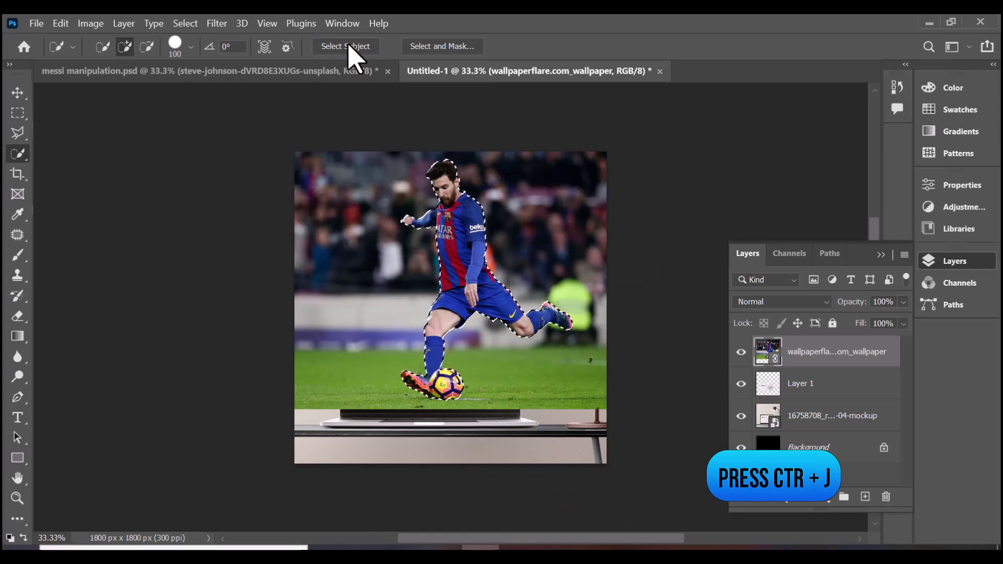
pyautogui.hotkey('ctrl', 'j')
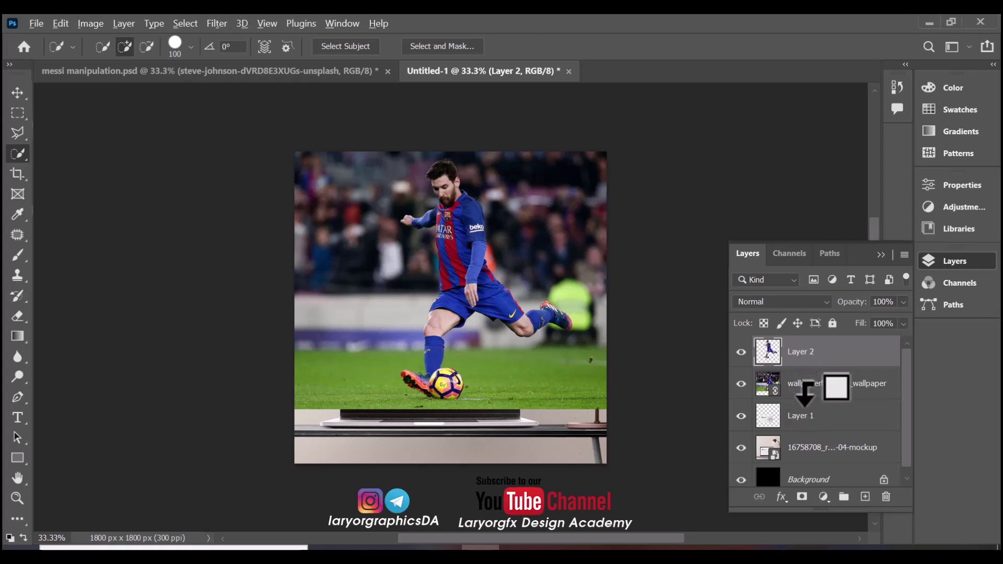
# Clip the wallpaperflare.com_wallpaper photo to the copied laptop screen layer with a clipping mask
pyautogui.click(822, 393)
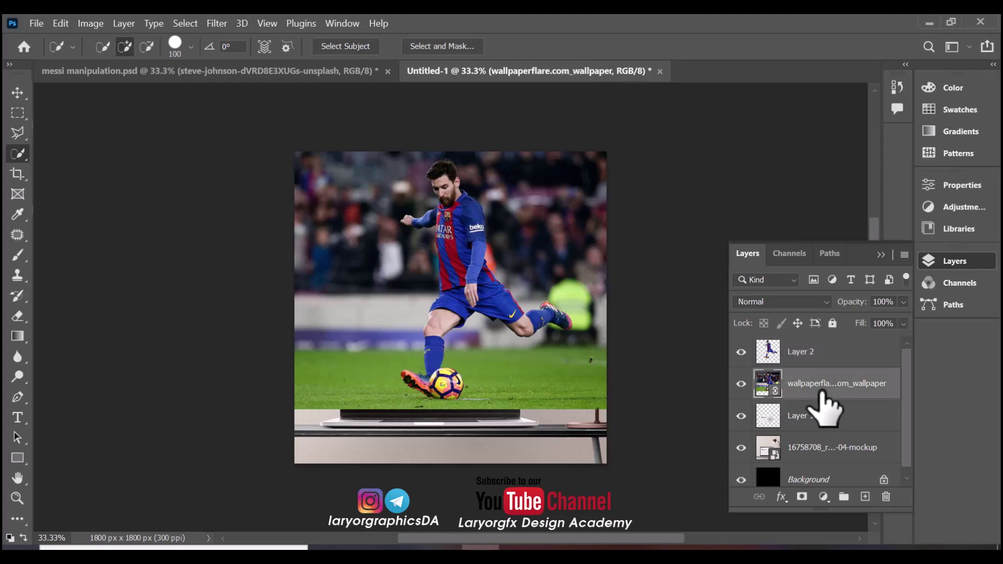
pyautogui.rightClick(823, 394)
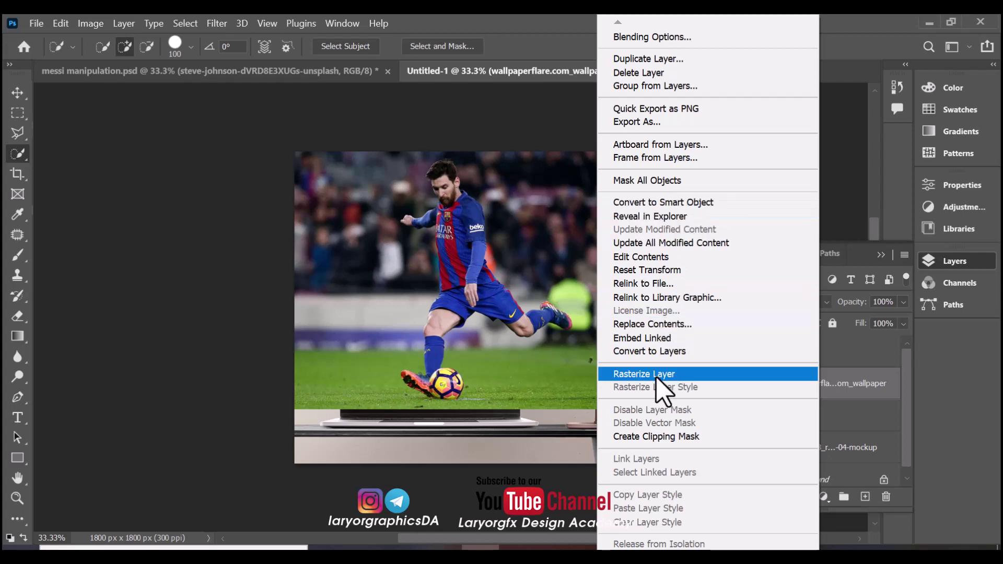
pyautogui.click(659, 437)
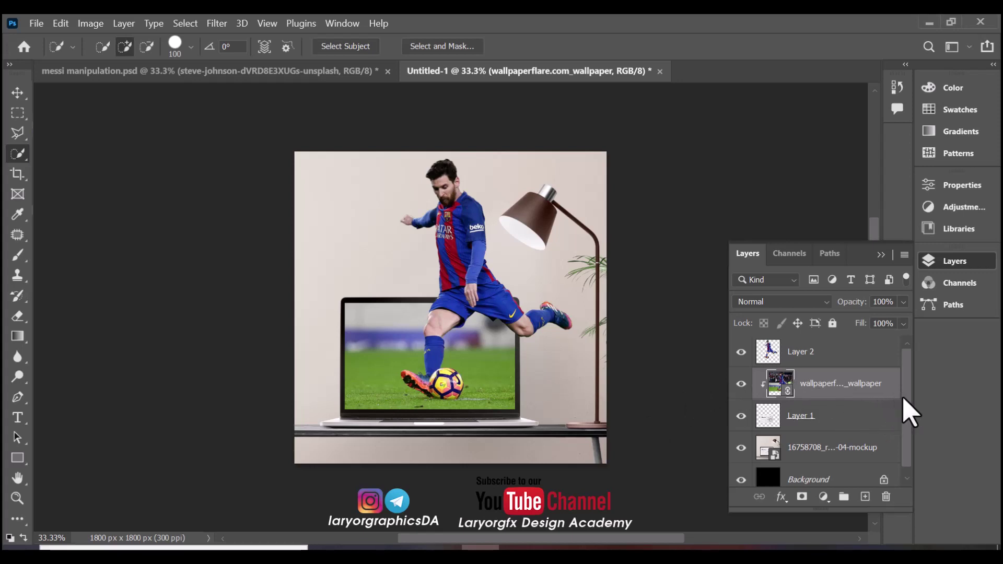
# Add a gradient fill layer directly above the laptop mockup layer, using the Pink_13 preset
pyautogui.scroll(-1, 909, 425)
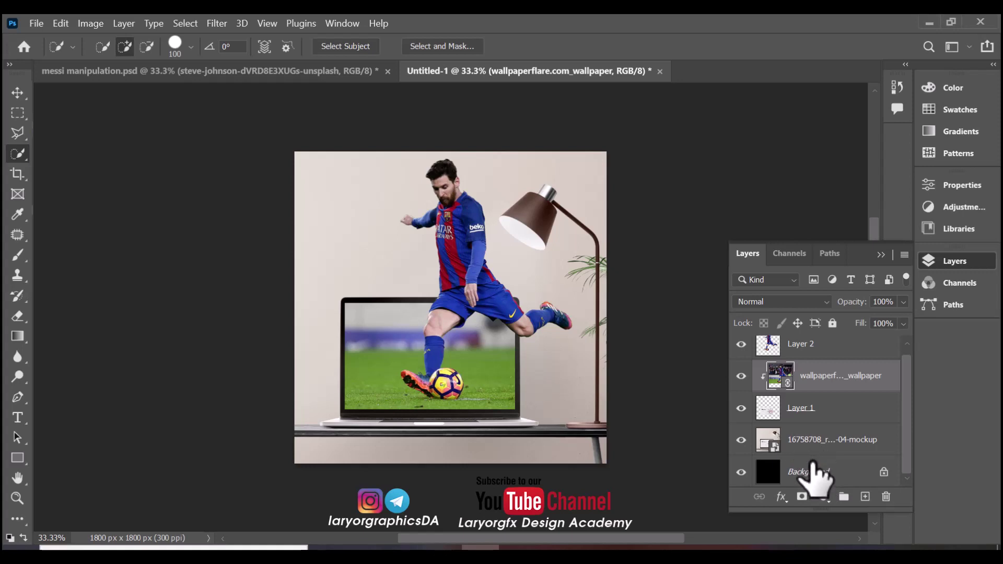
pyautogui.click(767, 462)
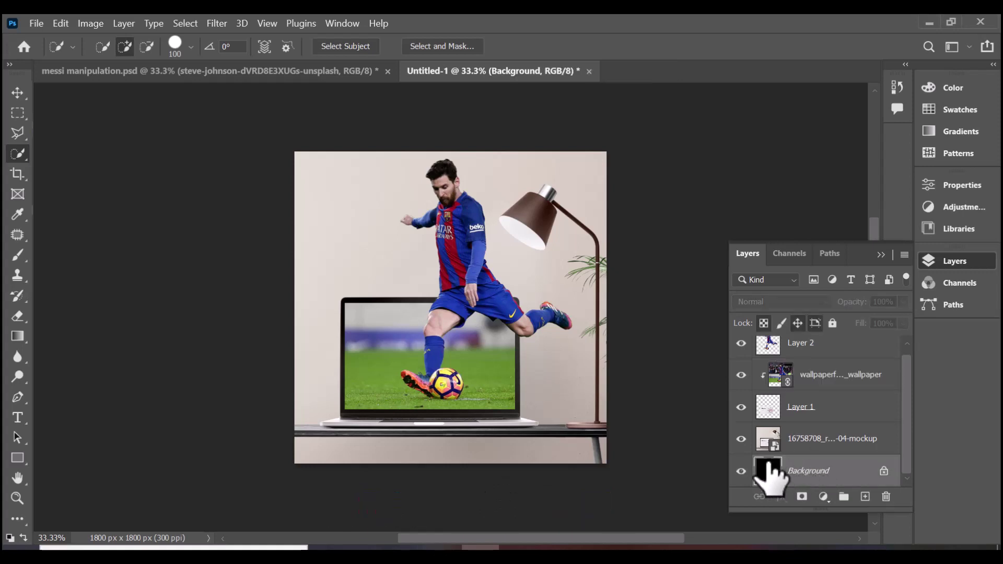
pyautogui.click(814, 443)
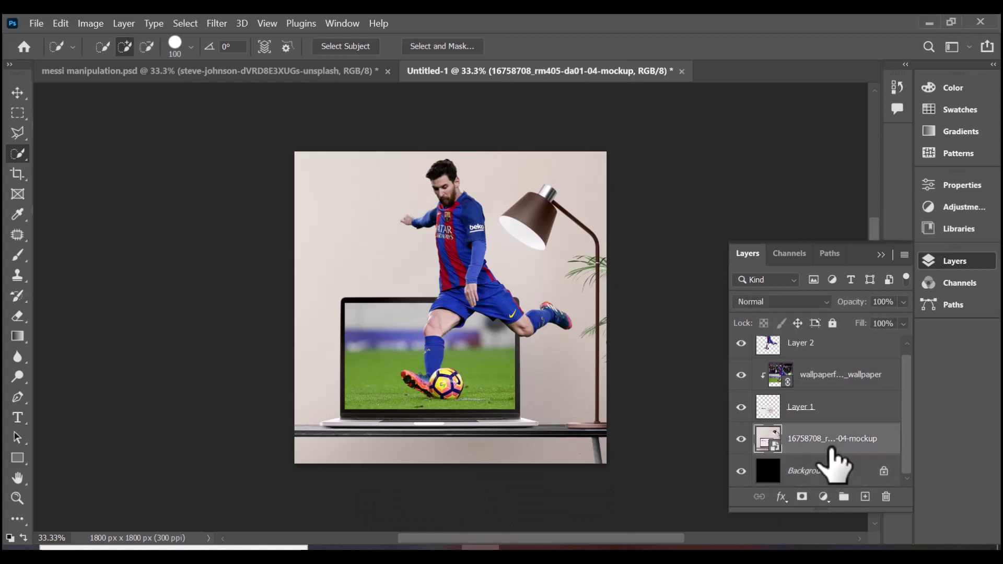
pyautogui.click(824, 497)
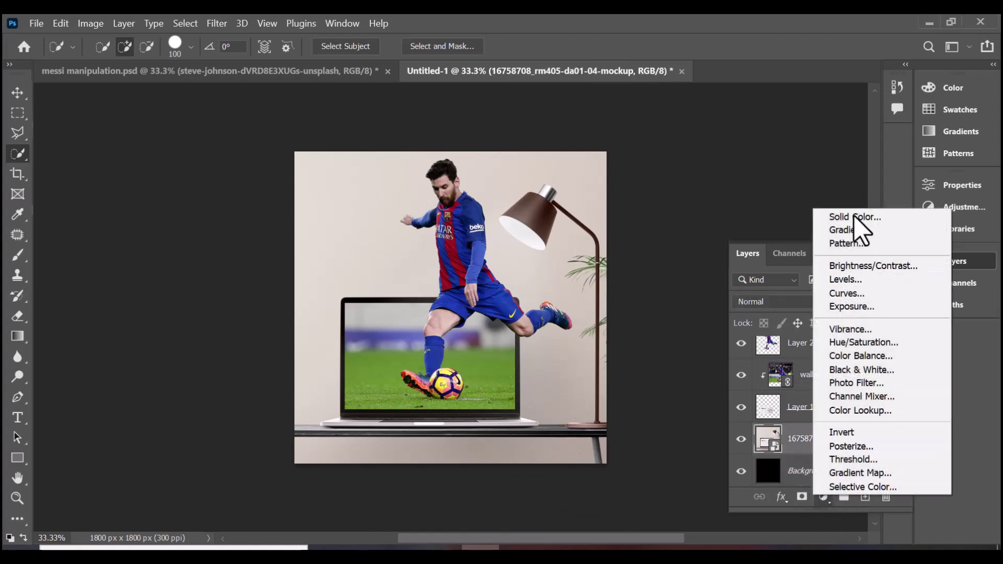
pyautogui.click(852, 230)
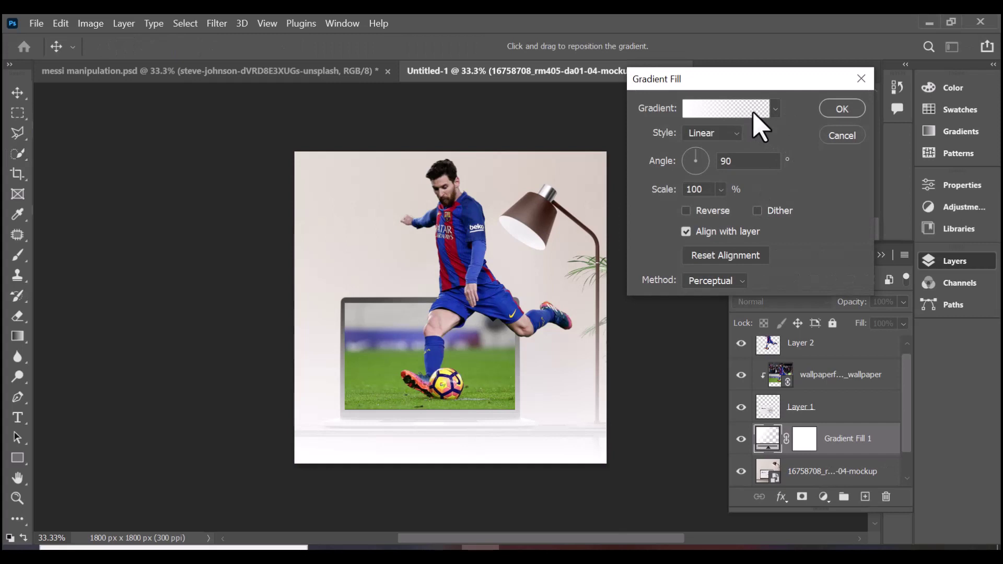
pyautogui.click(775, 108)
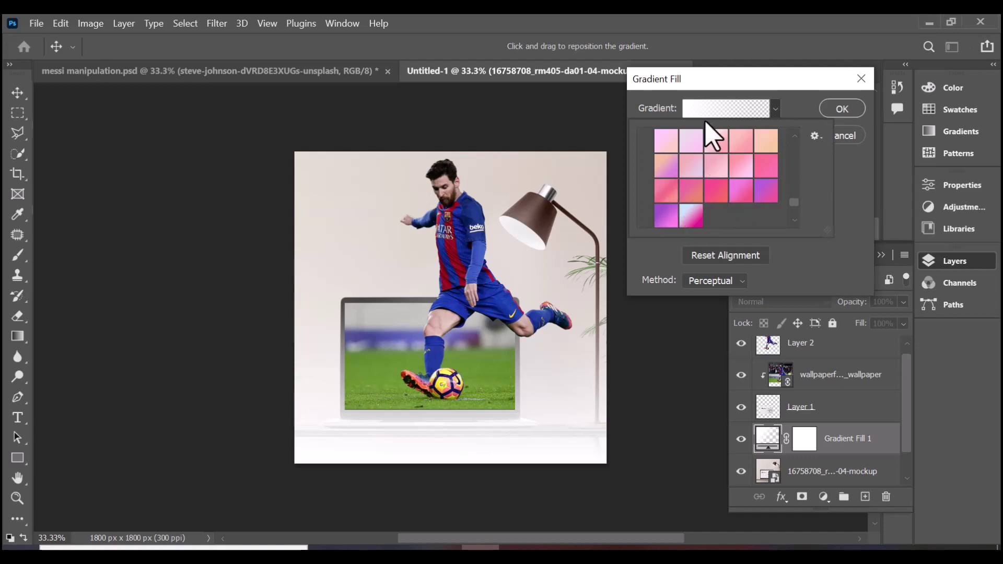
pyautogui.click(715, 190)
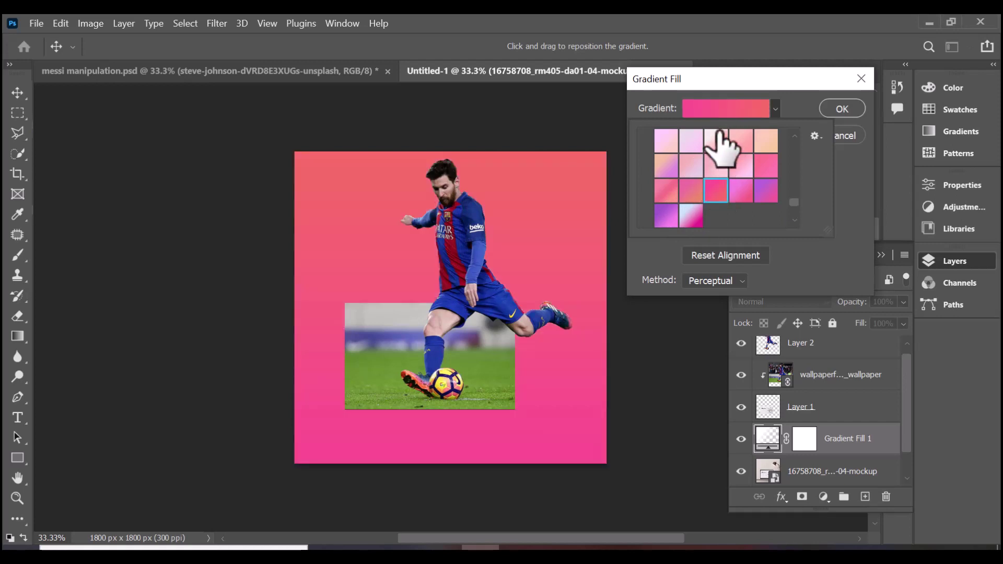
# Edit the fill's gradient and recolour its starting stop with a light green sampled from the grass in the photo
pyautogui.click(707, 110)
pyautogui.click(708, 110)
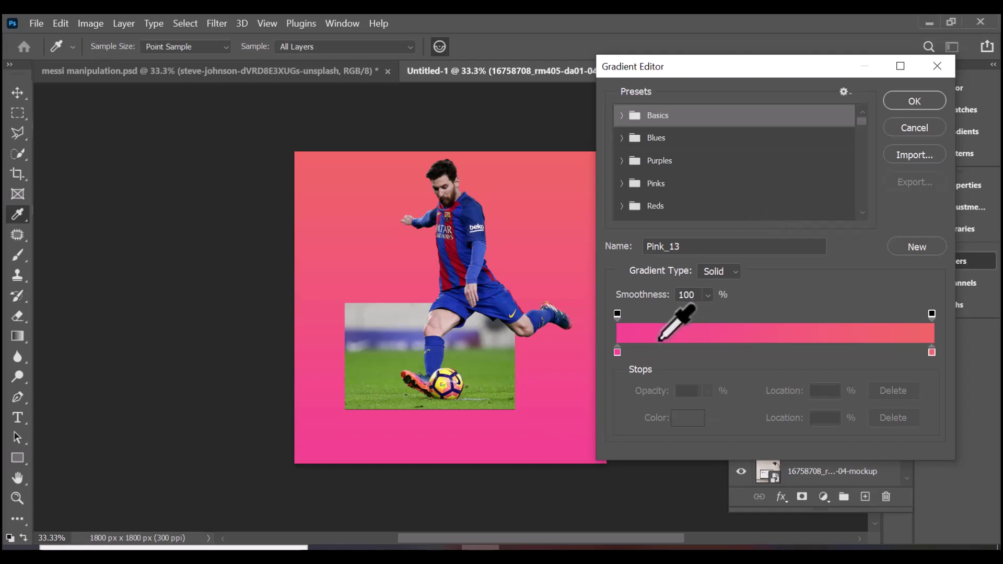
pyautogui.click(617, 352)
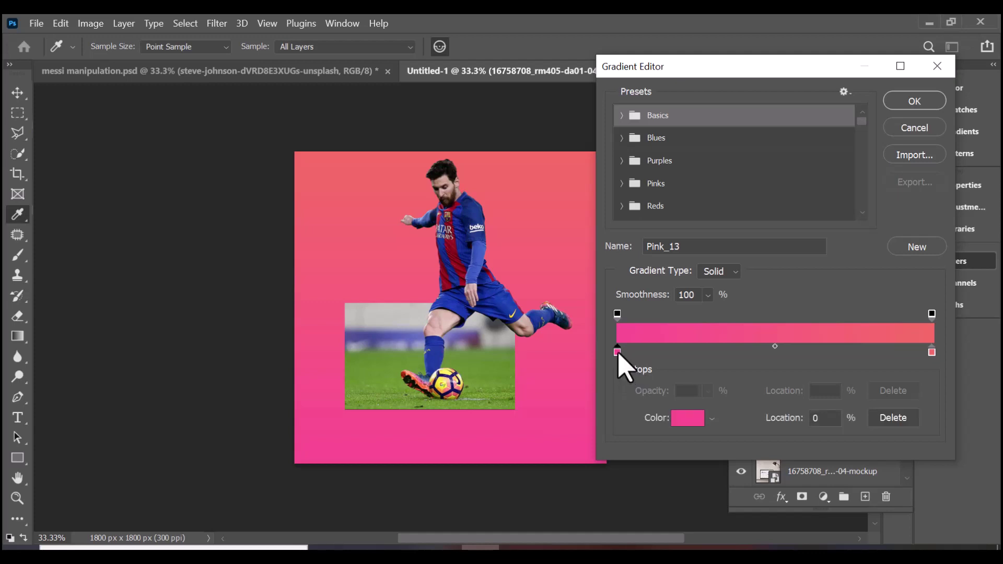
pyautogui.click(493, 385)
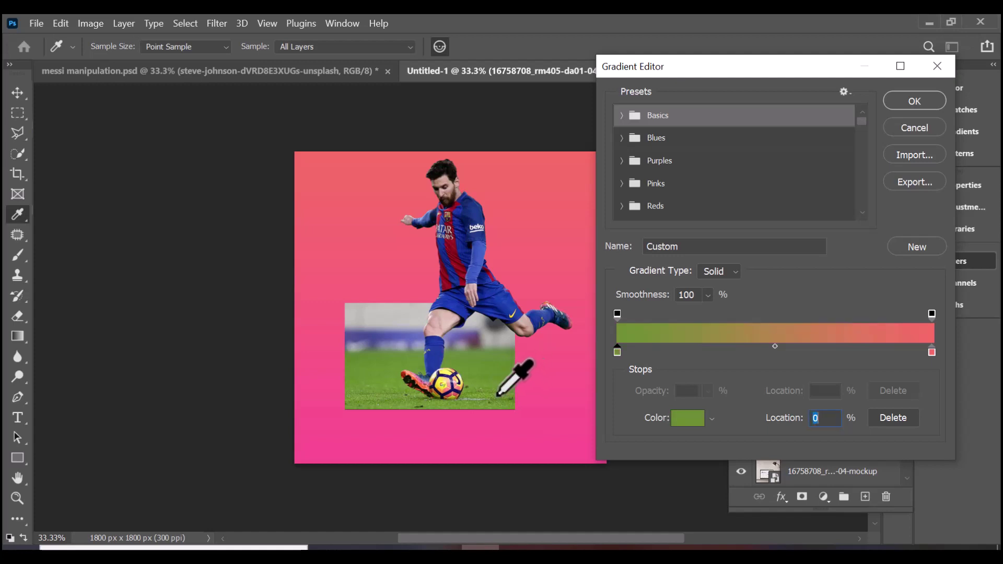
pyautogui.click(497, 395)
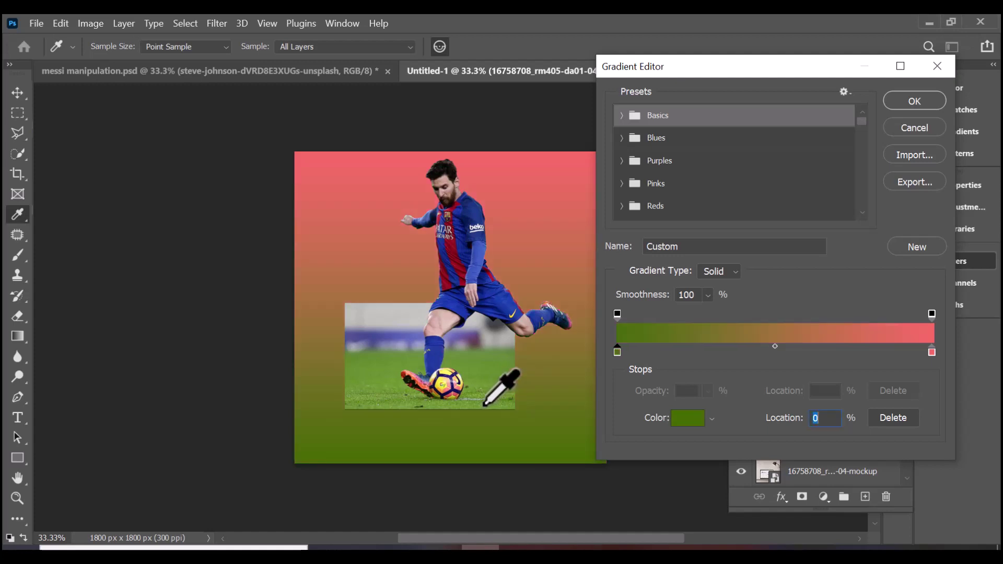
pyautogui.click(485, 404)
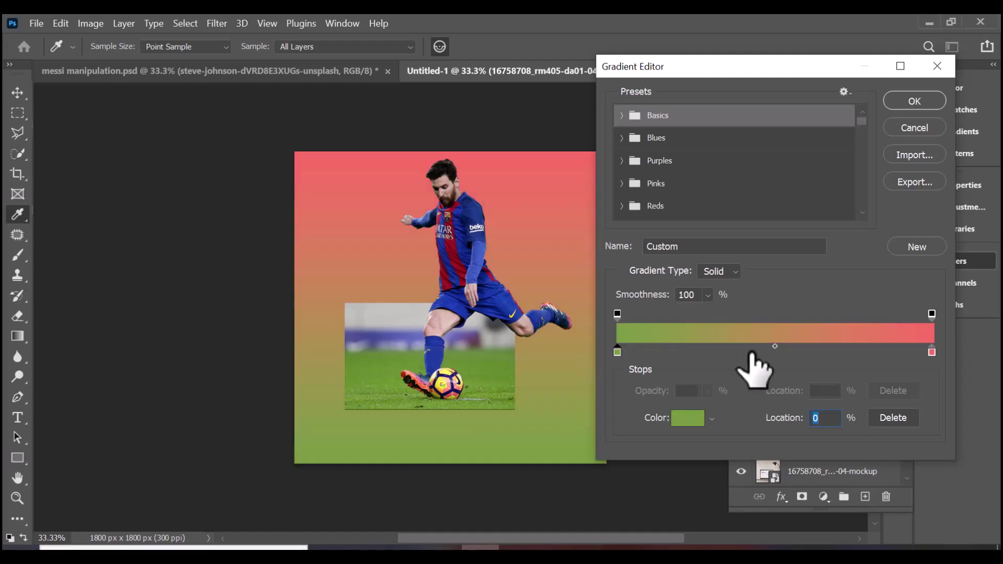
# Add a stop just past the gradient's middle in blue sampled from the shorts, and recolour the end stop dark red from the jersey
pyautogui.click(785, 348)
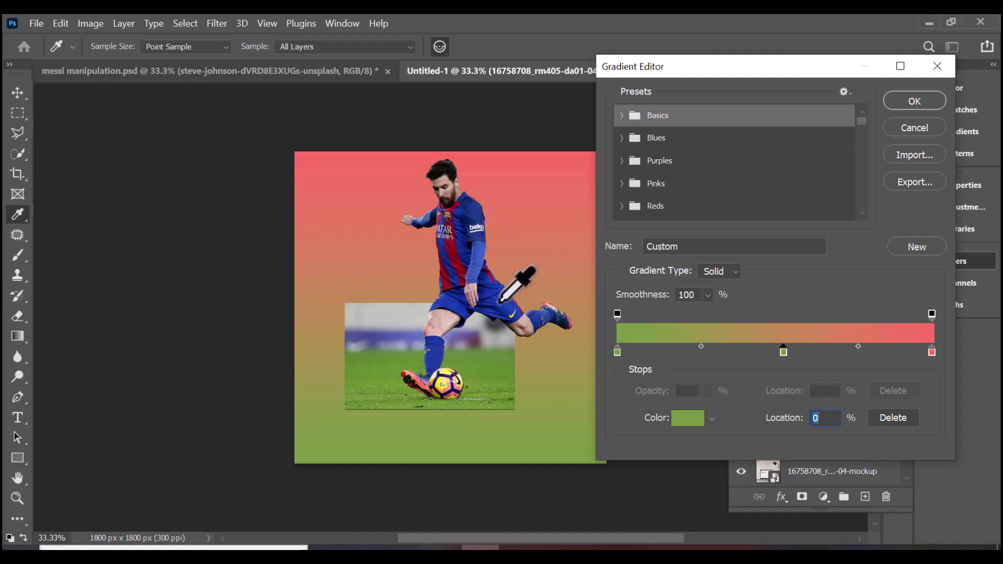
pyautogui.click(500, 302)
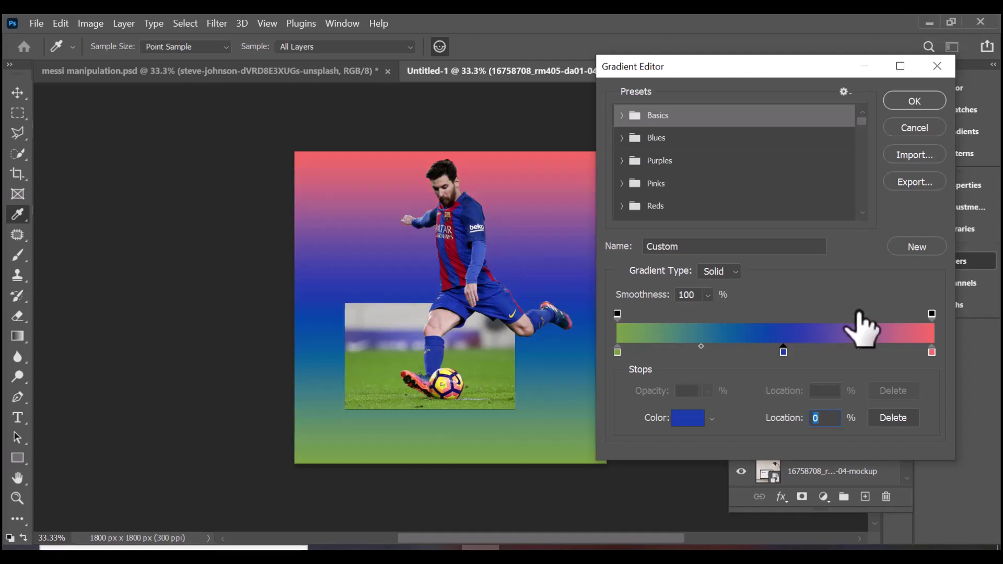
pyautogui.click(932, 352)
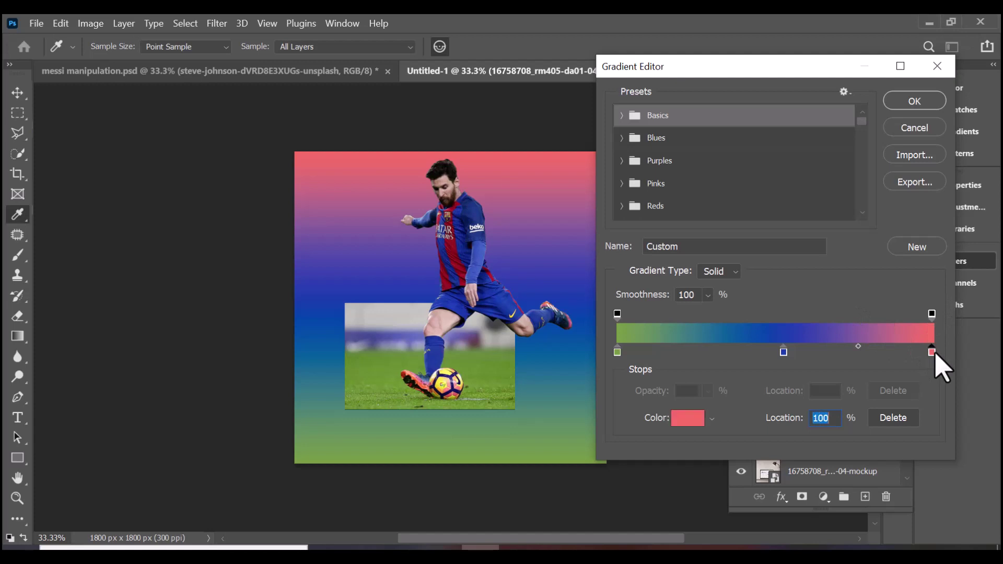
pyautogui.click(457, 258)
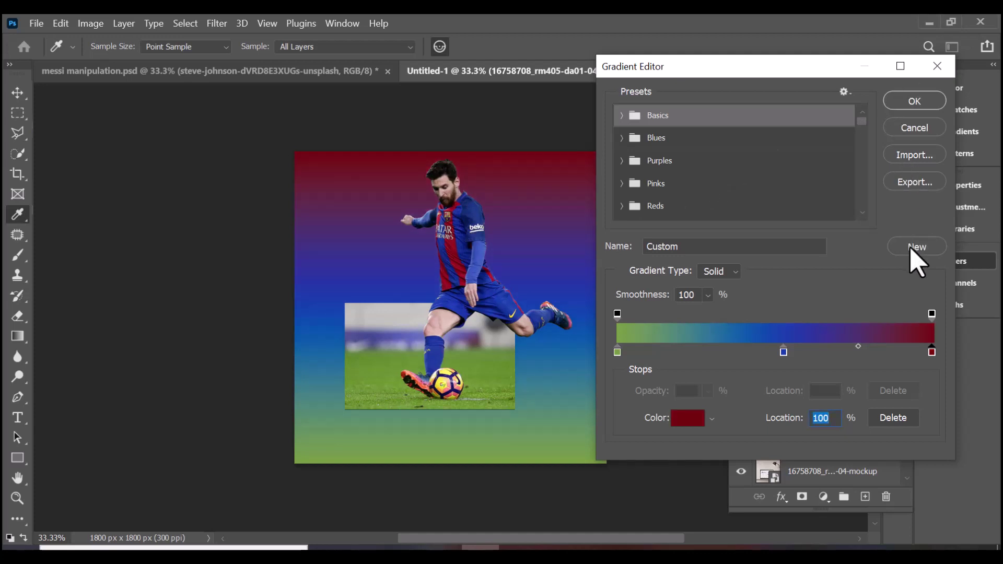
# Save the custom gradient as a new preset, but apply the green–dark red–blue preset from Basics to the gradient fill
pyautogui.click(915, 260)
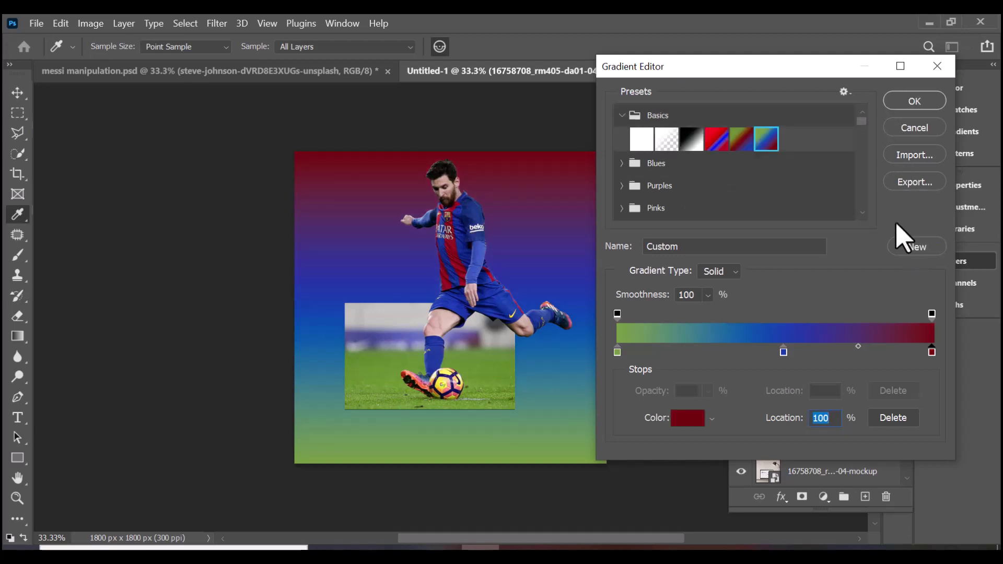
pyautogui.click(738, 137)
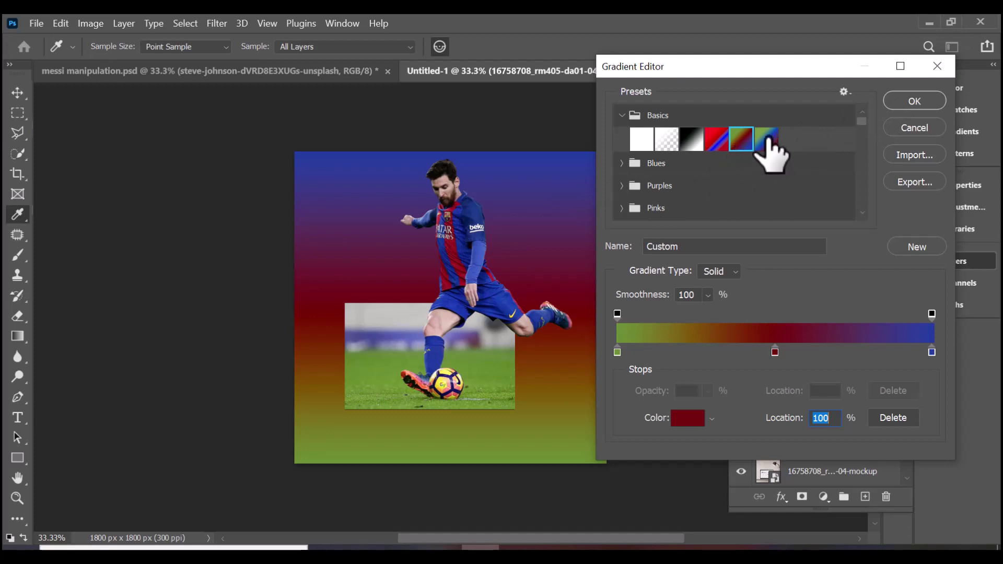
pyautogui.click(914, 102)
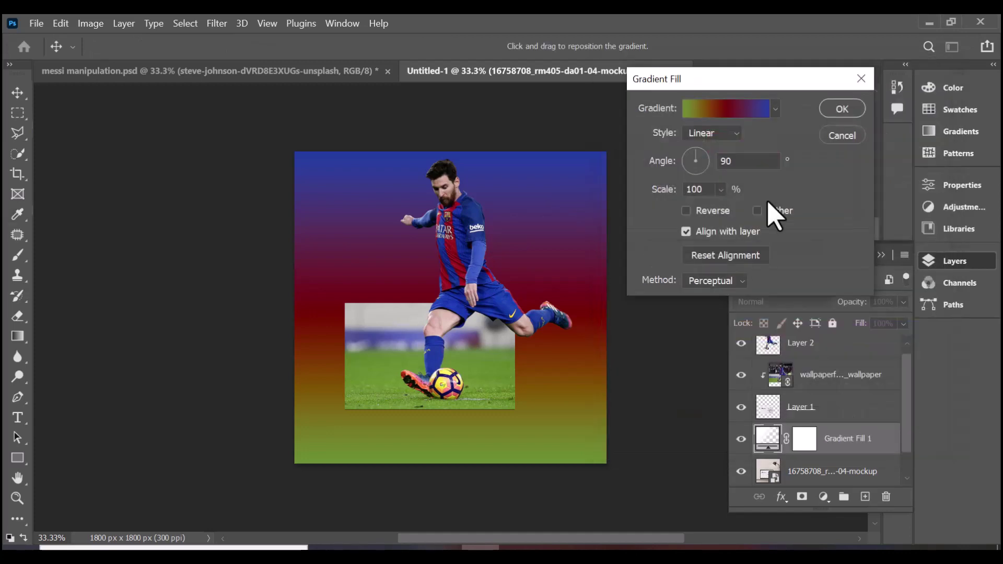
pyautogui.click(841, 115)
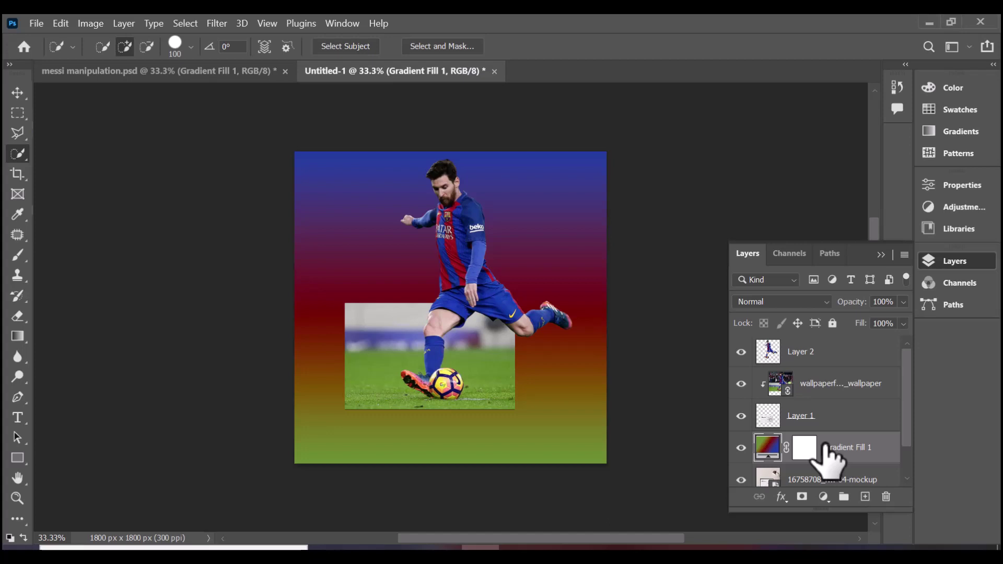
# Set the blend mode of the Gradient Fill 1 layer to Color
pyautogui.click(826, 306)
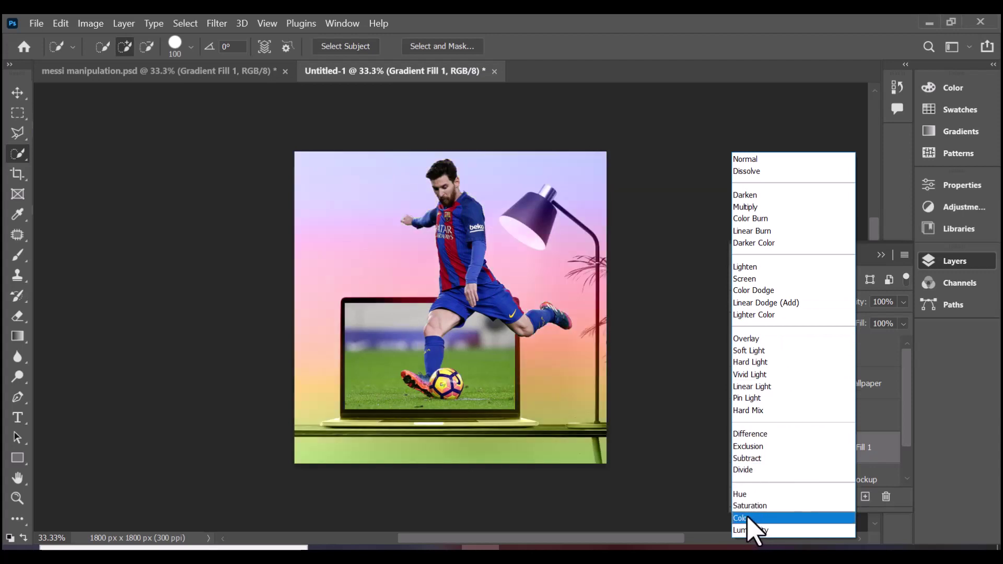
pyautogui.click(748, 518)
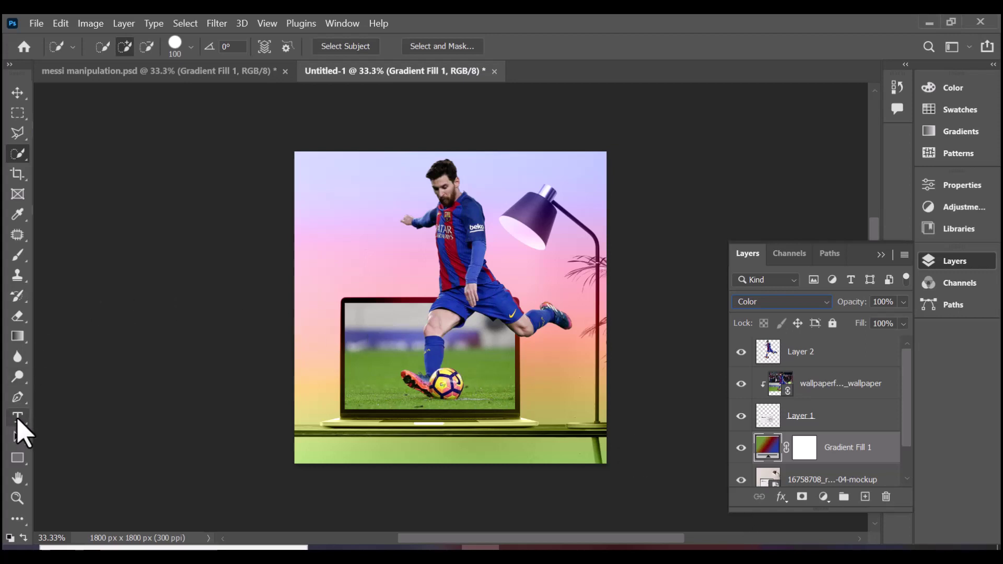
# Add the text "messi" beside the footballer's head on a layer above Layer 2, and set its font size to 60 pt
pyautogui.moveTo(21, 431); pyautogui.dragTo(113, 427)
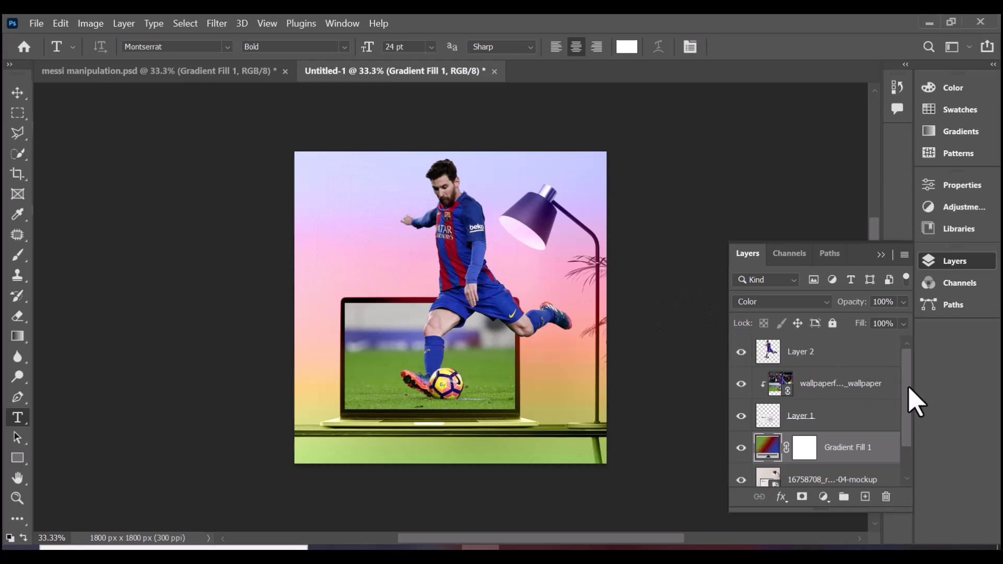
pyautogui.click(808, 350)
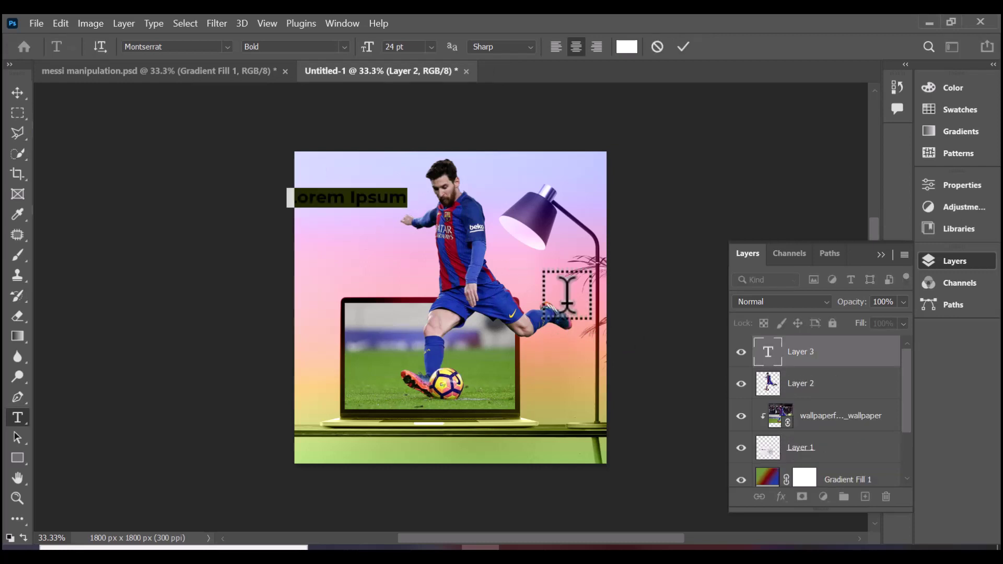
pyautogui.write('me')
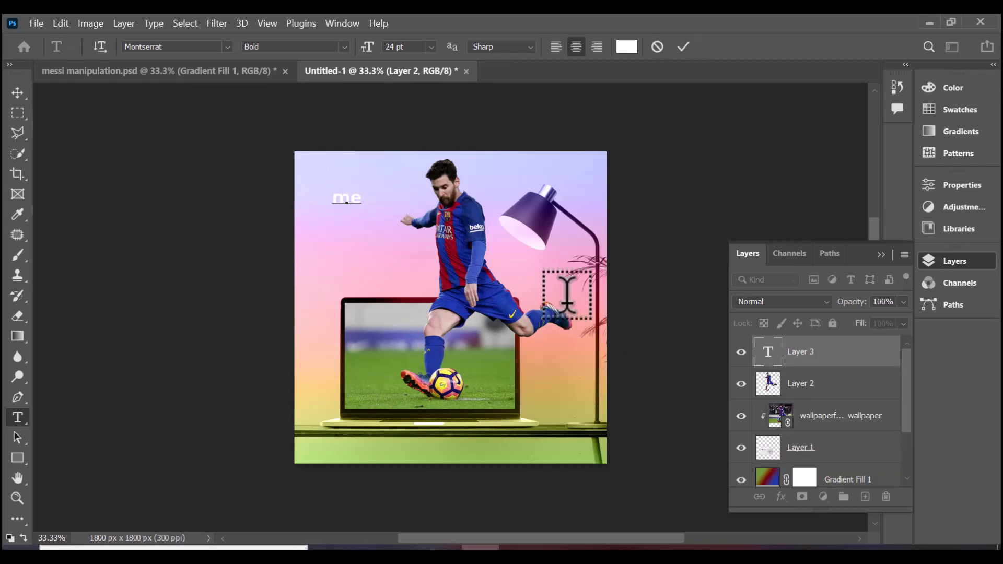
pyautogui.write('ssi')
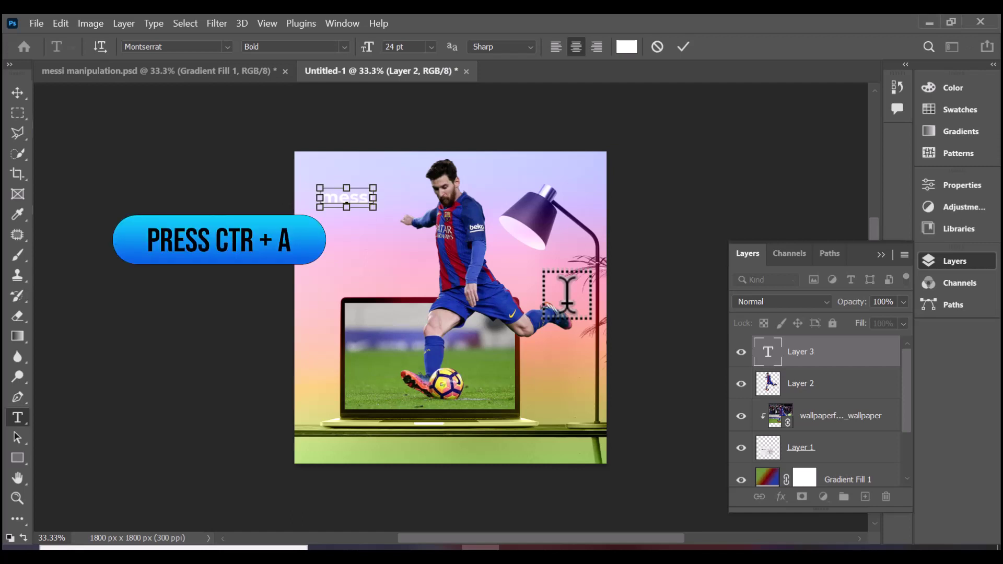
pyautogui.hotkey('ctrl', 'a')
pyautogui.click(431, 46)
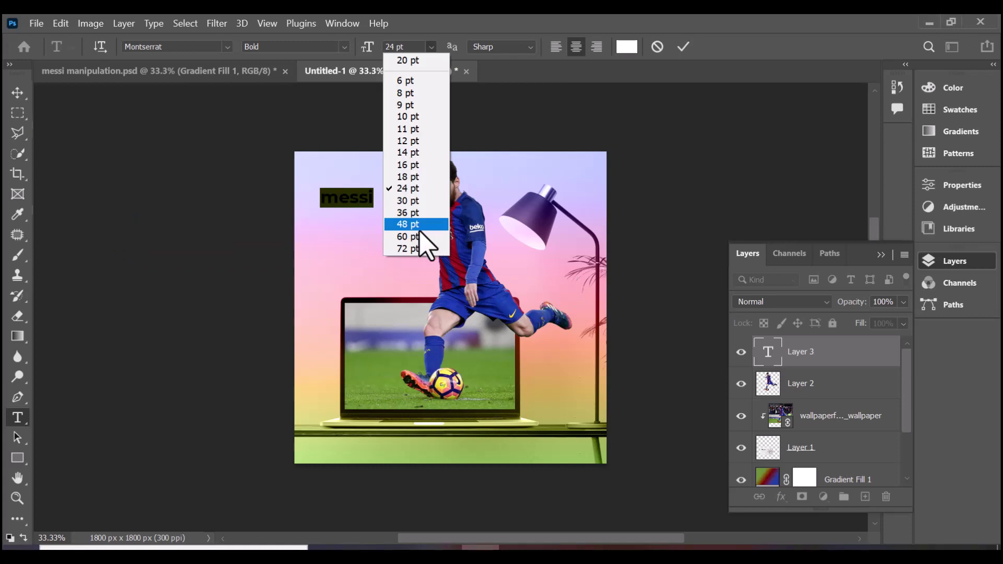
pyautogui.click(418, 236)
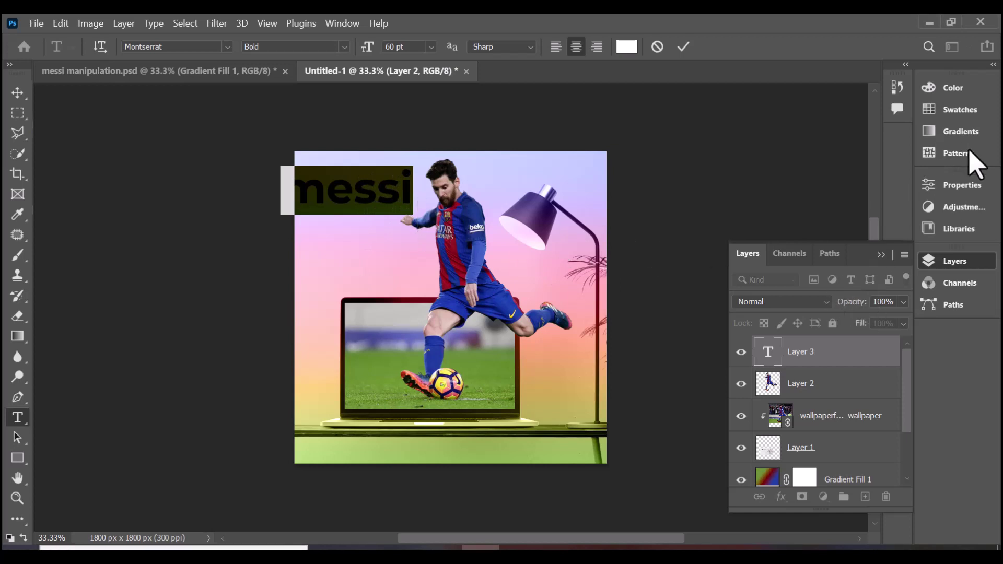
# Apply All Caps to the messi text and commit the text edit
pyautogui.click(960, 186)
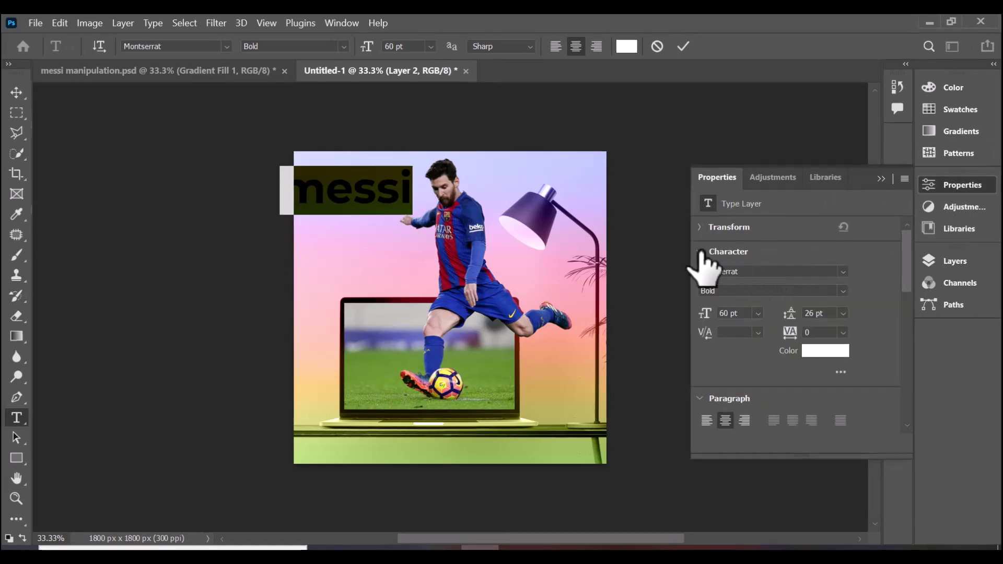
pyautogui.click(701, 253)
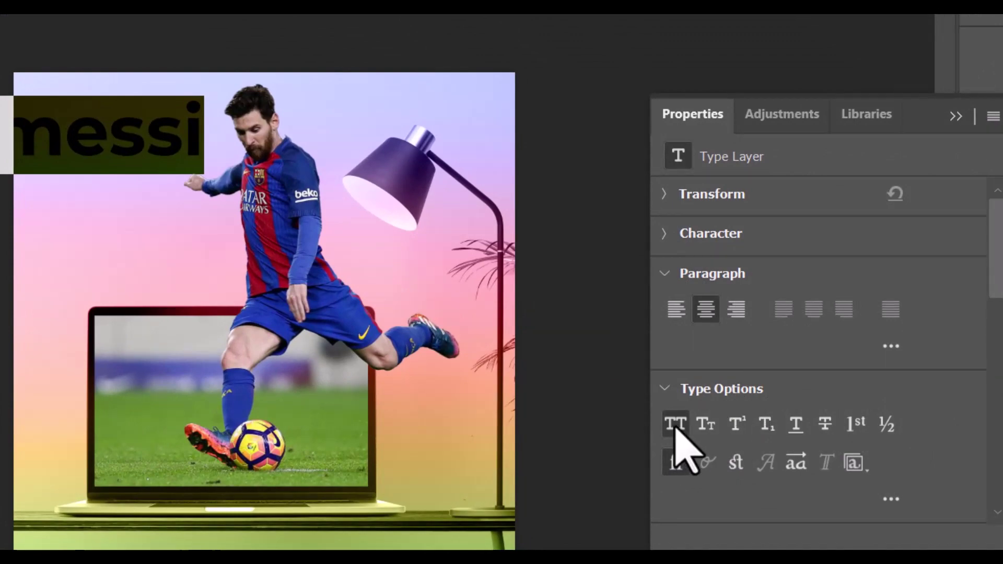
pyautogui.click(674, 425)
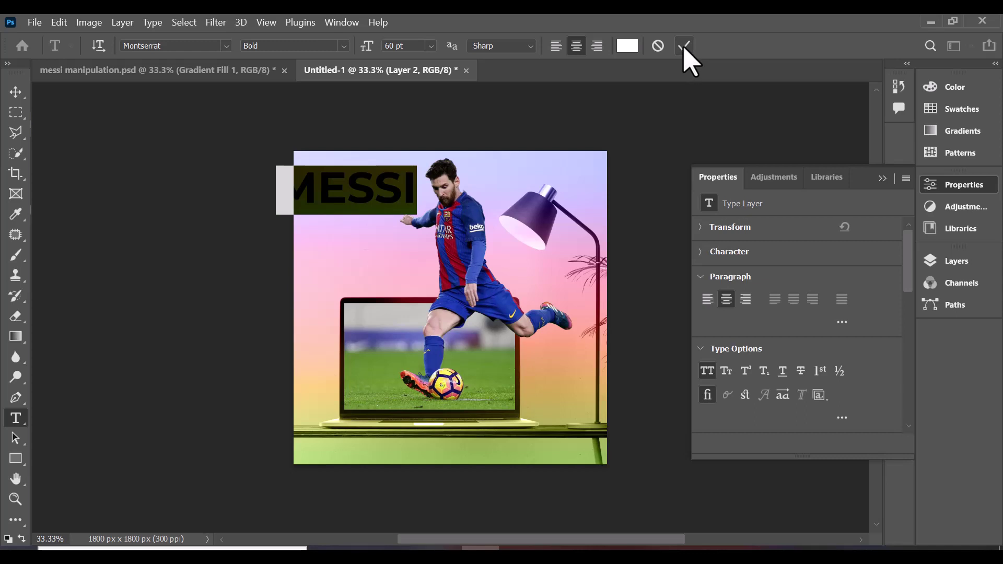
pyautogui.click(684, 47)
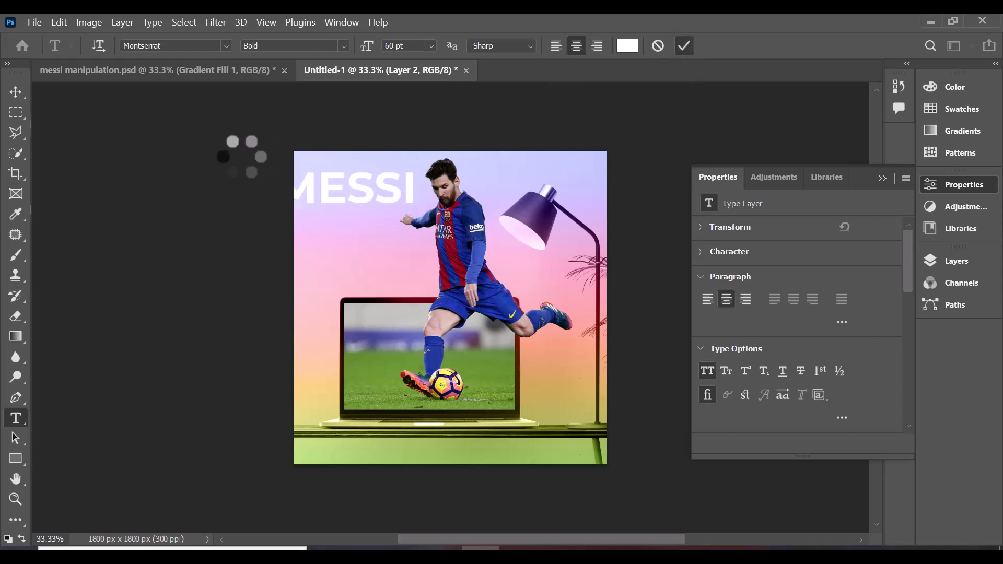
# Move the MESSI text to the canvas's horizontal centre, across the footballer's chest
pyautogui.click(16, 94)
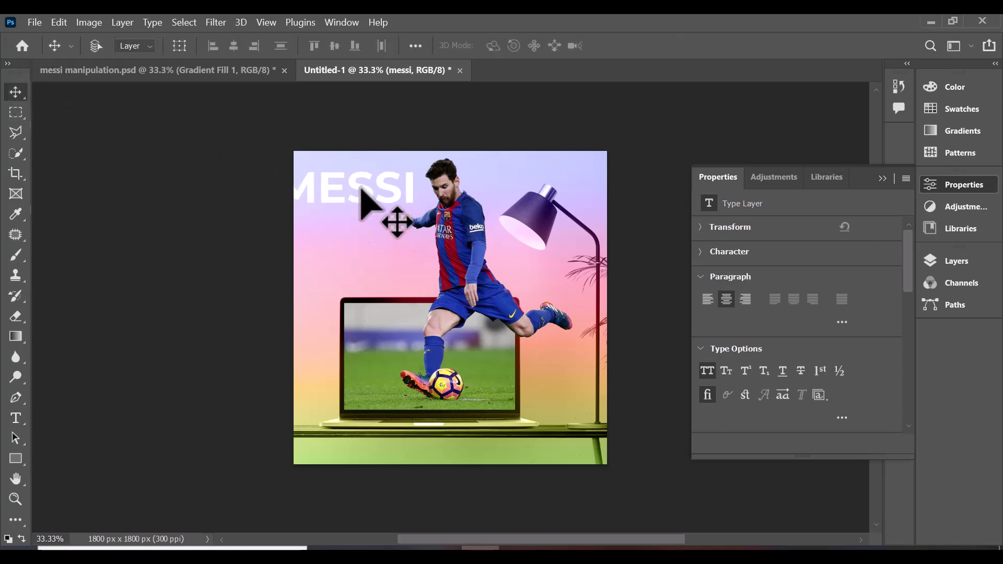
pyautogui.rightClick(361, 192)
pyautogui.click(376, 195)
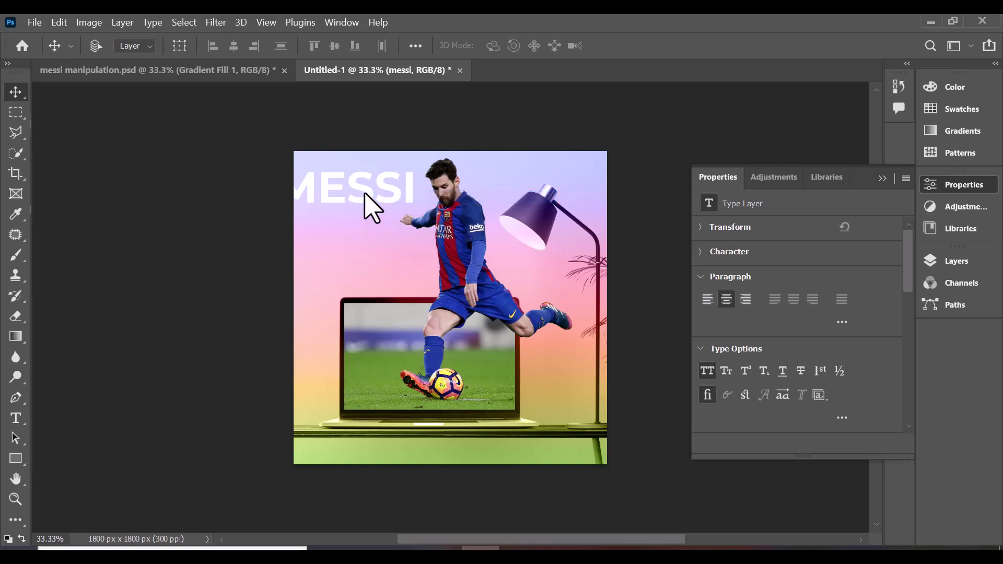
pyautogui.moveTo(362, 194); pyautogui.dragTo(467, 239)
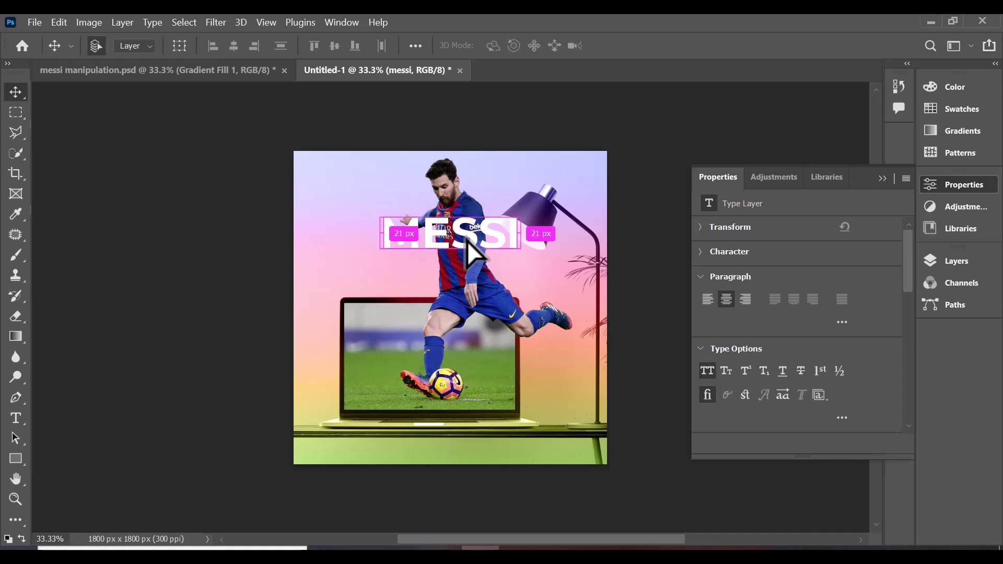
# Scale the MESSI text to about 213% so it nearly spans the canvas width, and centre it horizontally over the footballer's upper body
pyautogui.hotkey('ctrl', 't')
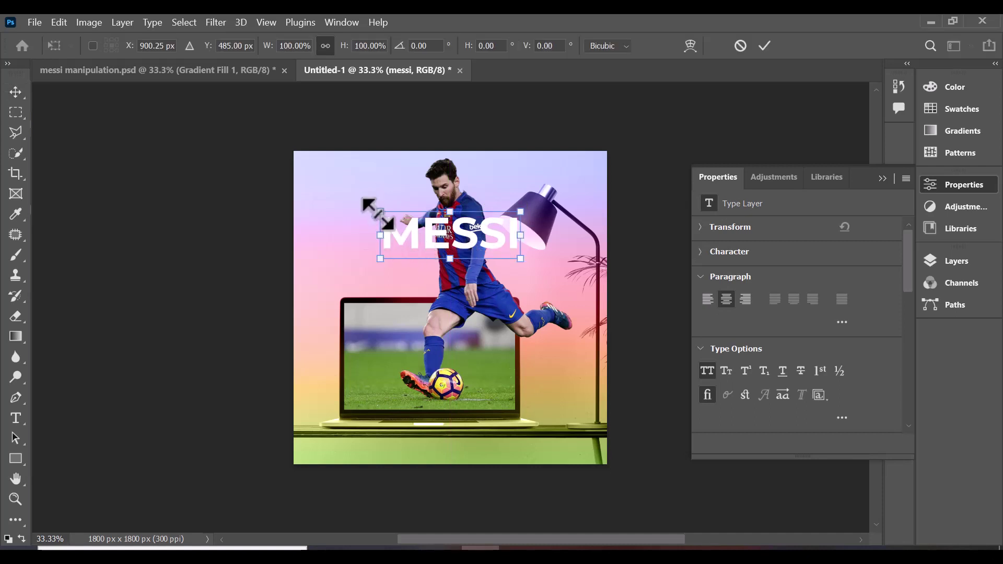
pyautogui.moveTo(378, 213); pyautogui.dragTo(312, 177)
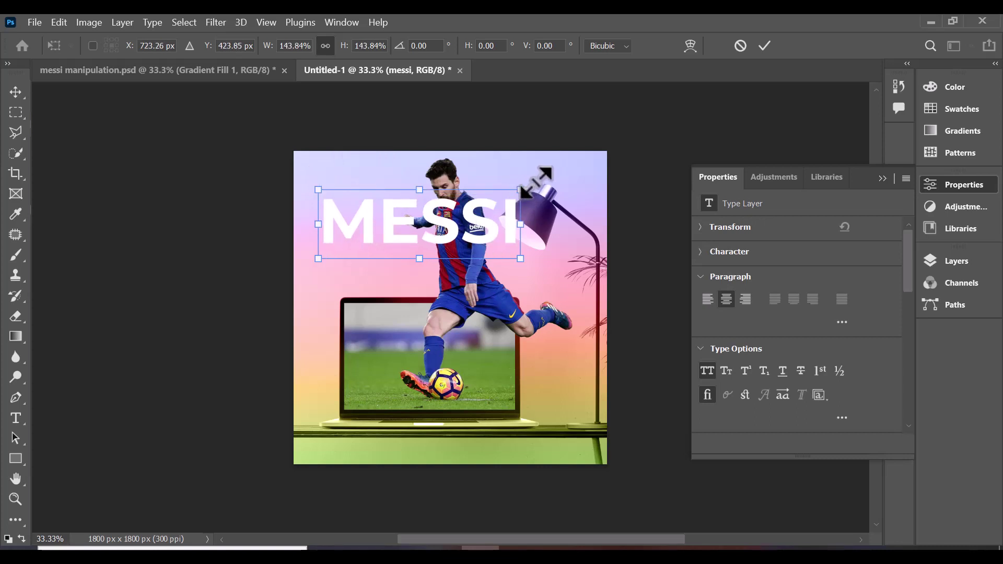
pyautogui.moveTo(522, 189); pyautogui.dragTo(584, 162)
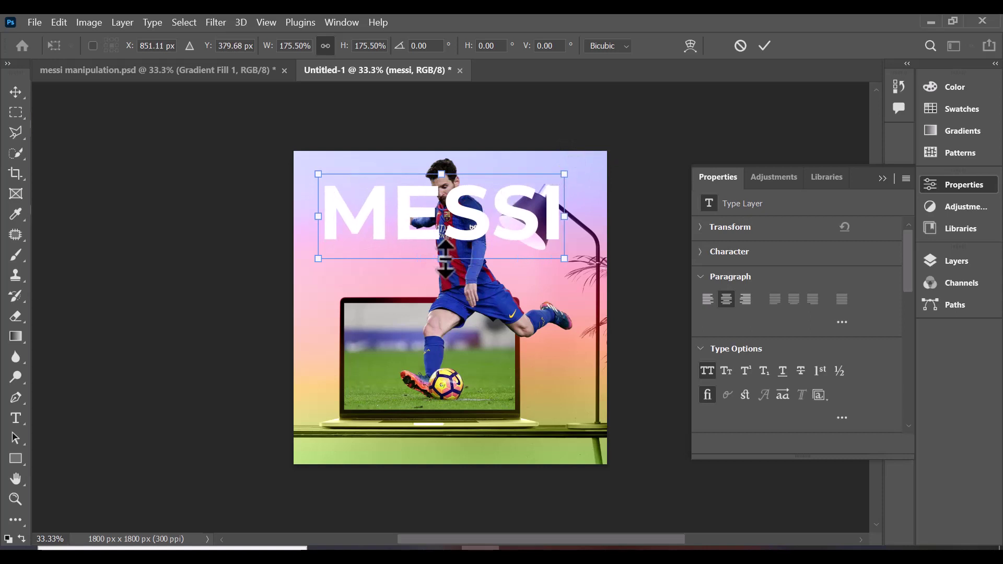
pyautogui.moveTo(442, 259); pyautogui.dragTo(447, 277)
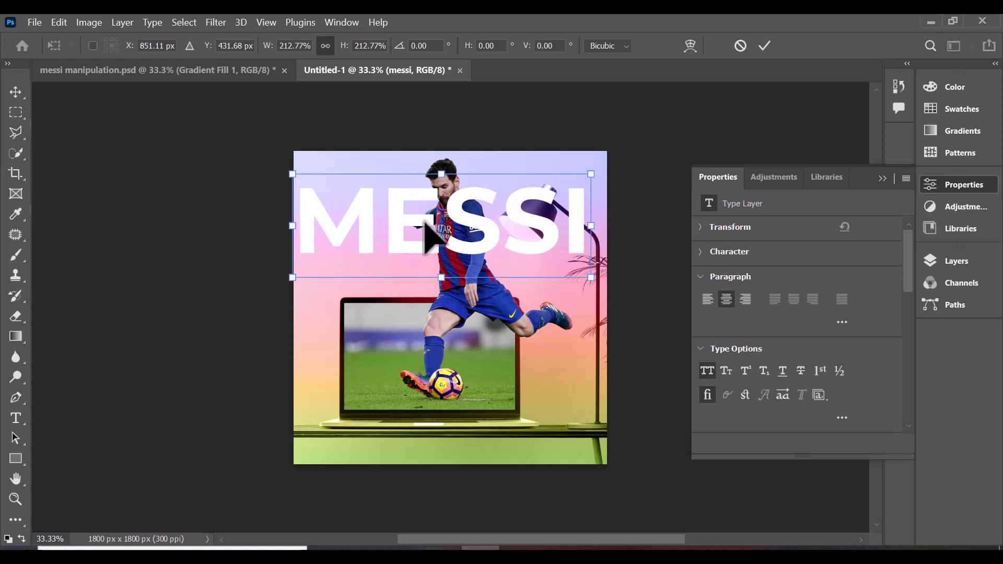
pyautogui.moveTo(421, 222); pyautogui.dragTo(429, 229)
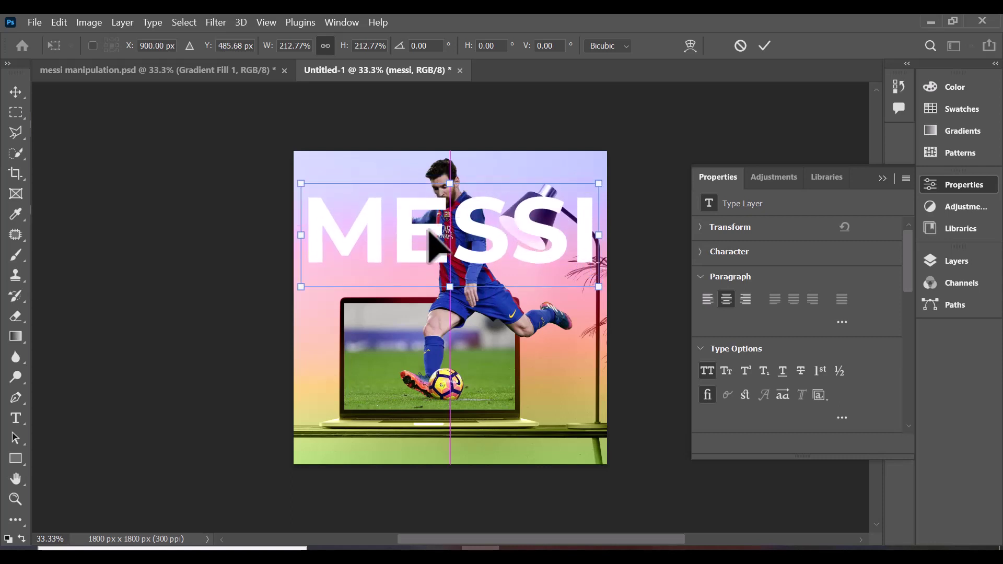
pyautogui.click(765, 47)
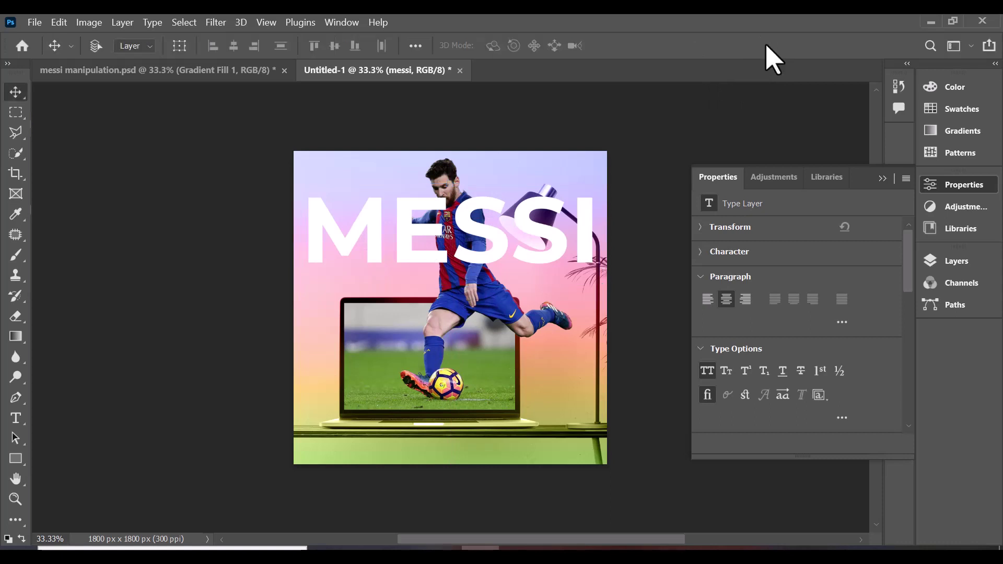
# Duplicate the footballer cutout on Layer 2 and place the copy above the messi text layer
pyautogui.click(881, 179)
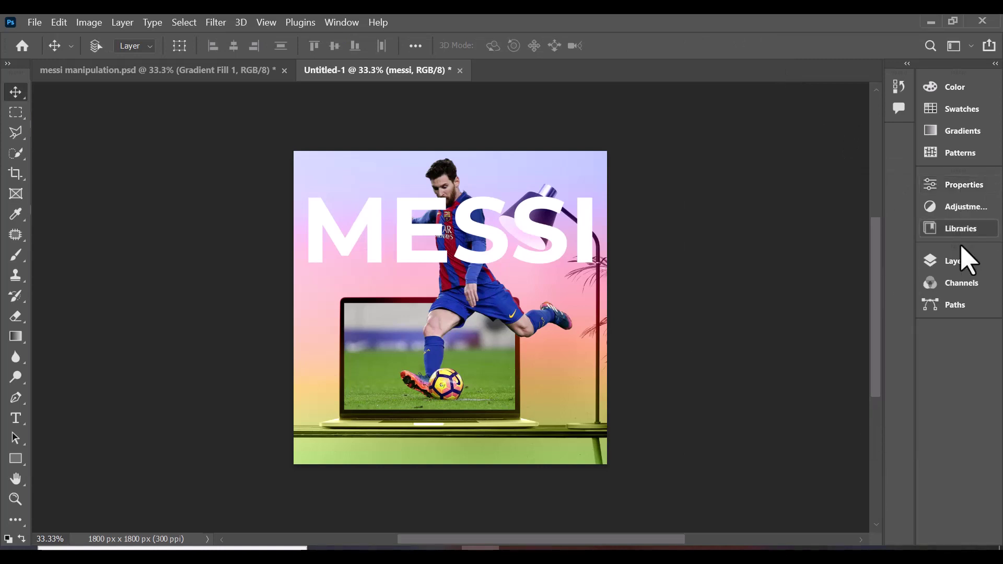
pyautogui.click(959, 262)
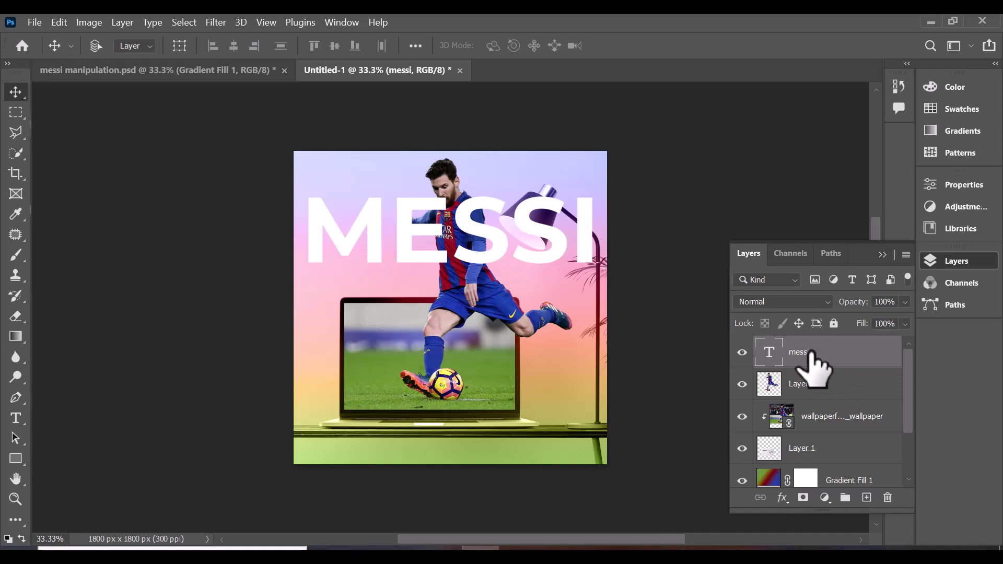
pyautogui.click(812, 397)
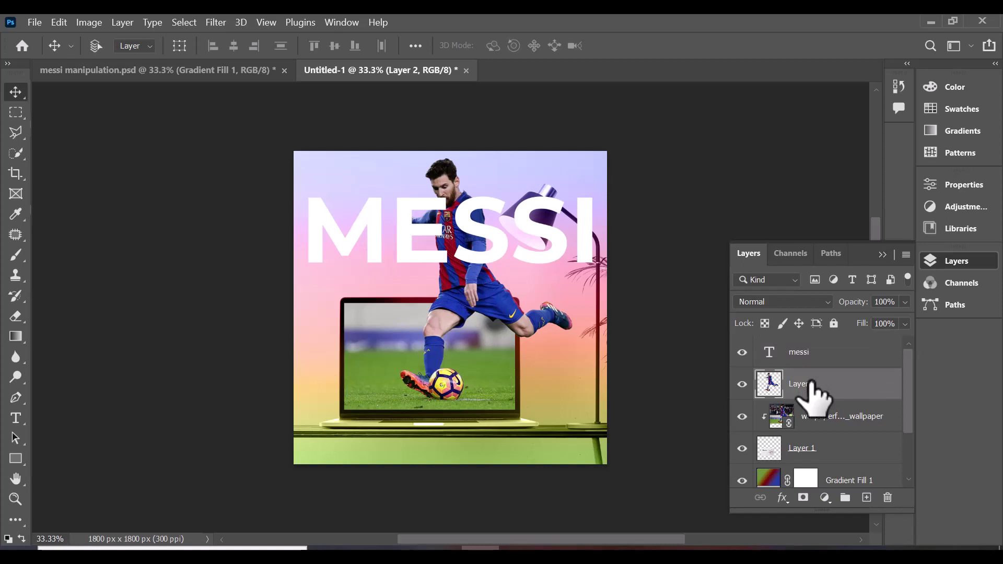
pyautogui.hotkey('ctrl', 'j')
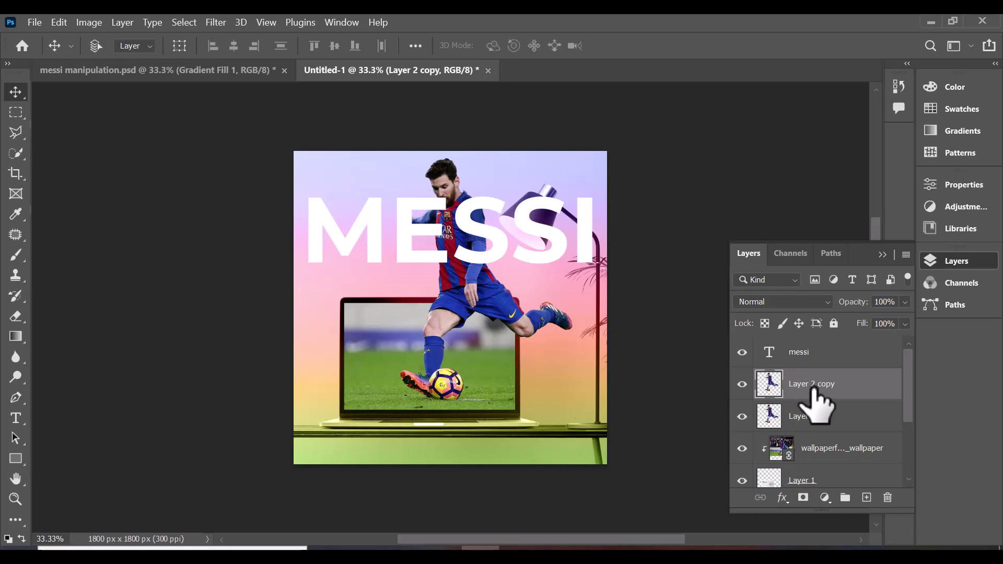
pyautogui.moveTo(810, 387); pyautogui.dragTo(808, 351)
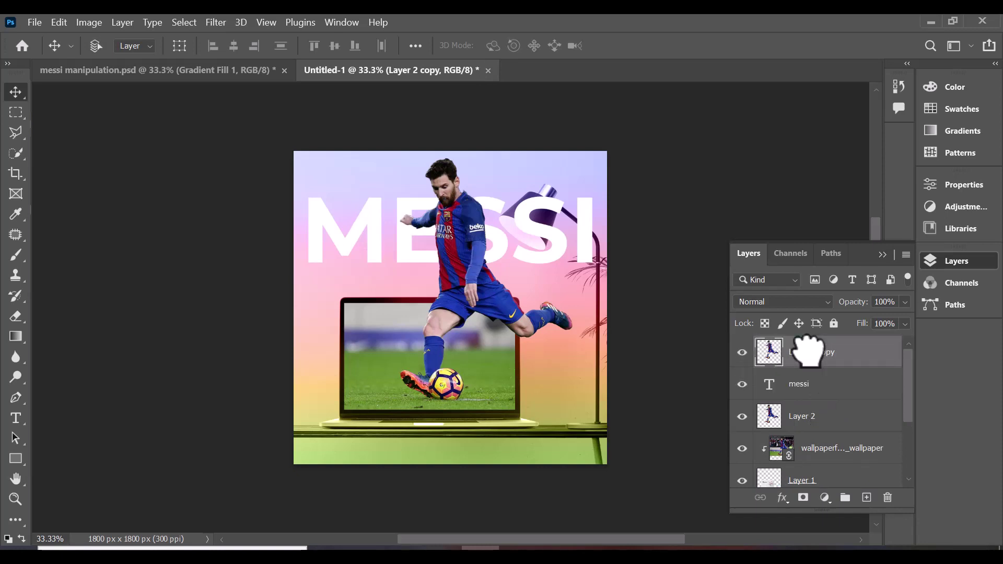
# Add a layer mask to the messi text layer and give it a 5 px red outside stroke with Screen blending at 100% opacity
pyautogui.click(819, 391)
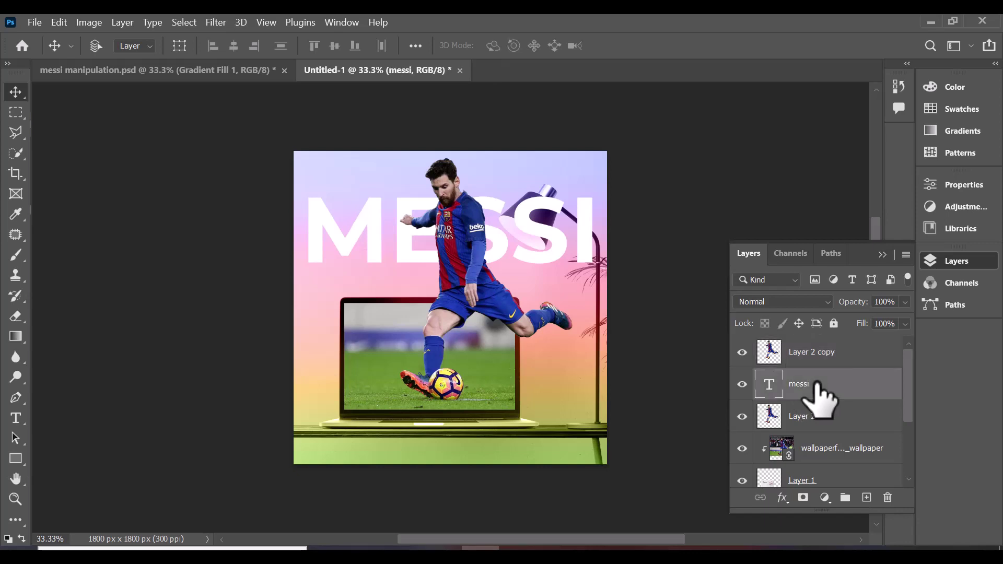
pyautogui.click(803, 498)
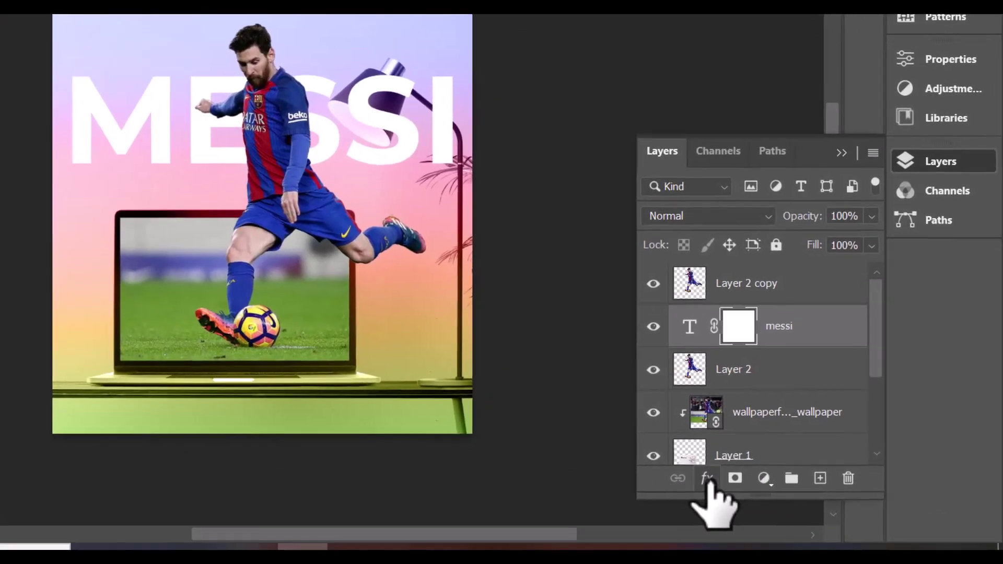
pyautogui.click(707, 479)
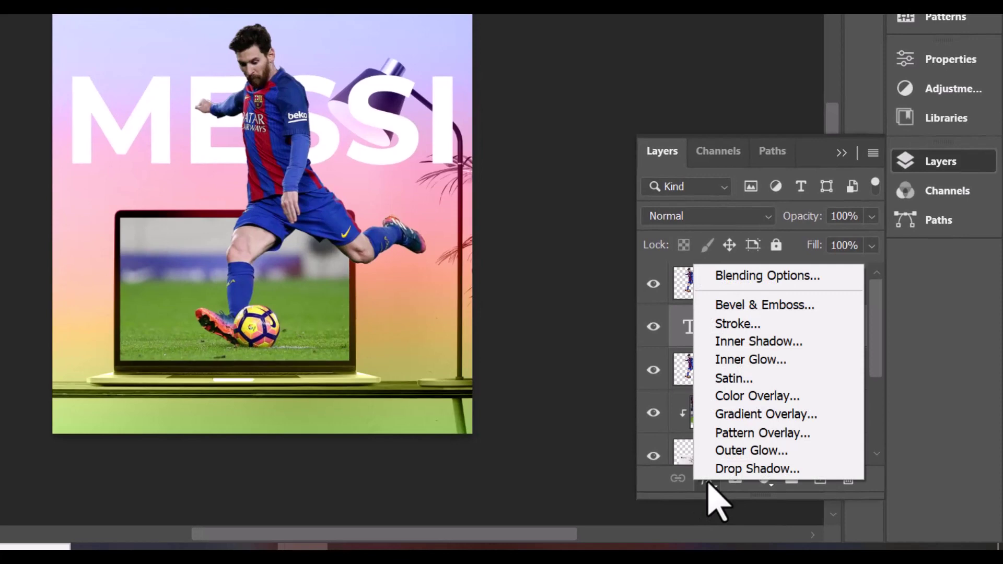
pyautogui.click(743, 282)
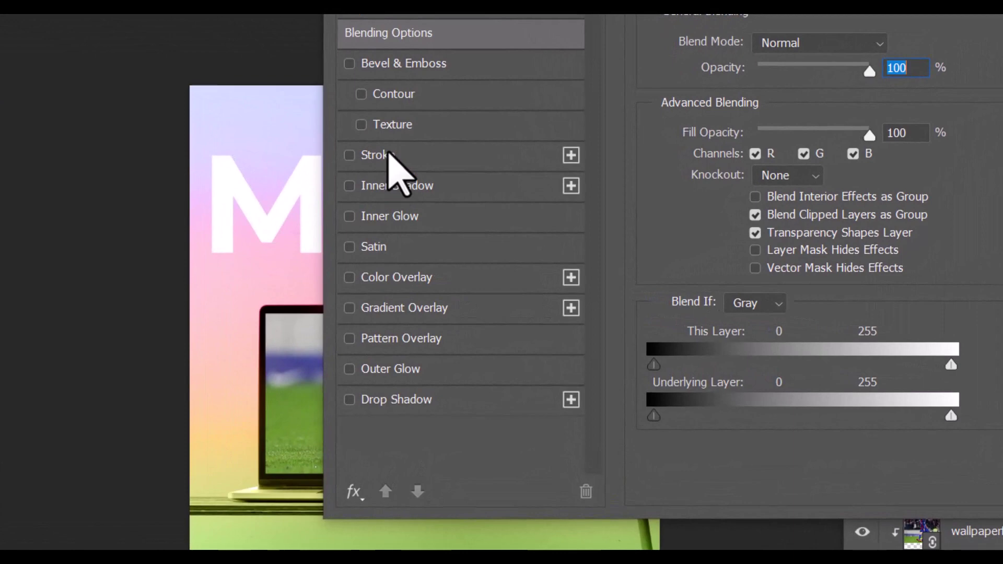
pyautogui.click(389, 154)
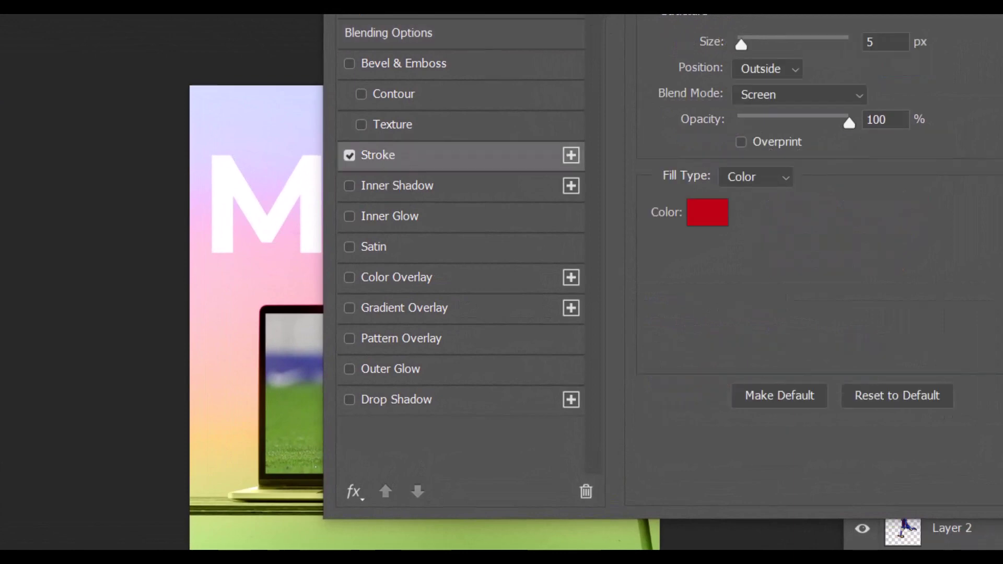
pyautogui.moveTo(470, 10); pyautogui.dragTo(627, 12)
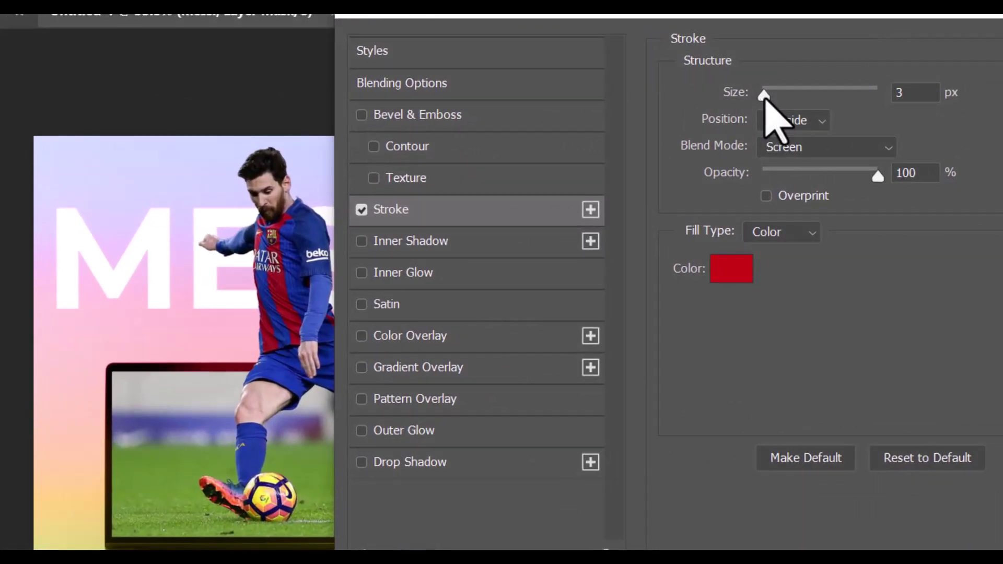
pyautogui.click(900, 94)
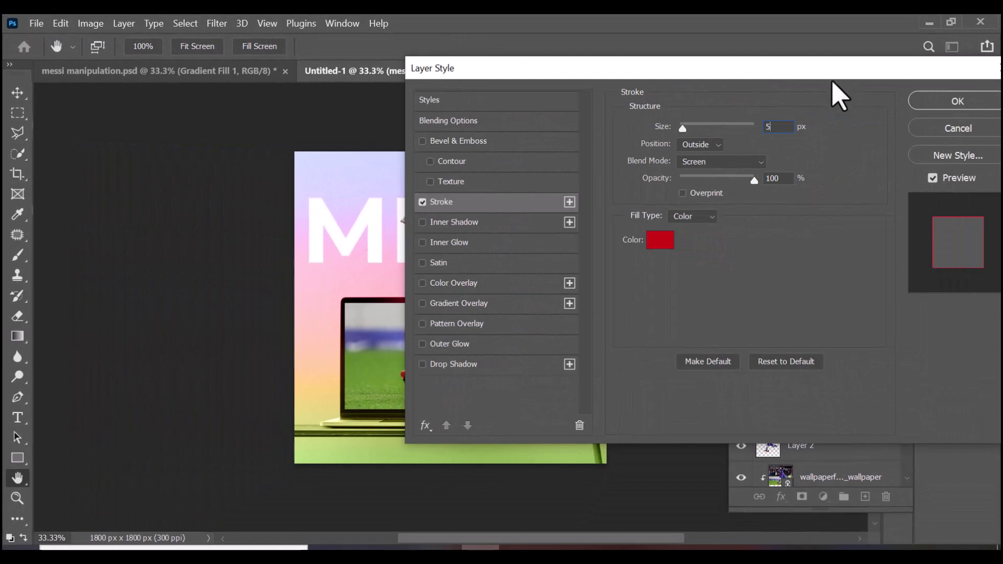
pyautogui.moveTo(832, 83); pyautogui.dragTo(707, 100)
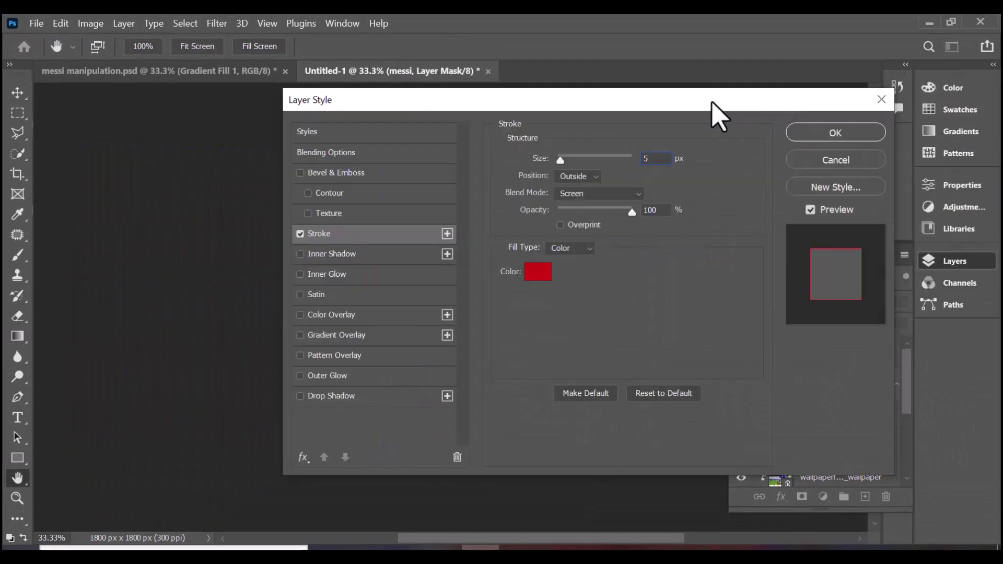
pyautogui.click(810, 138)
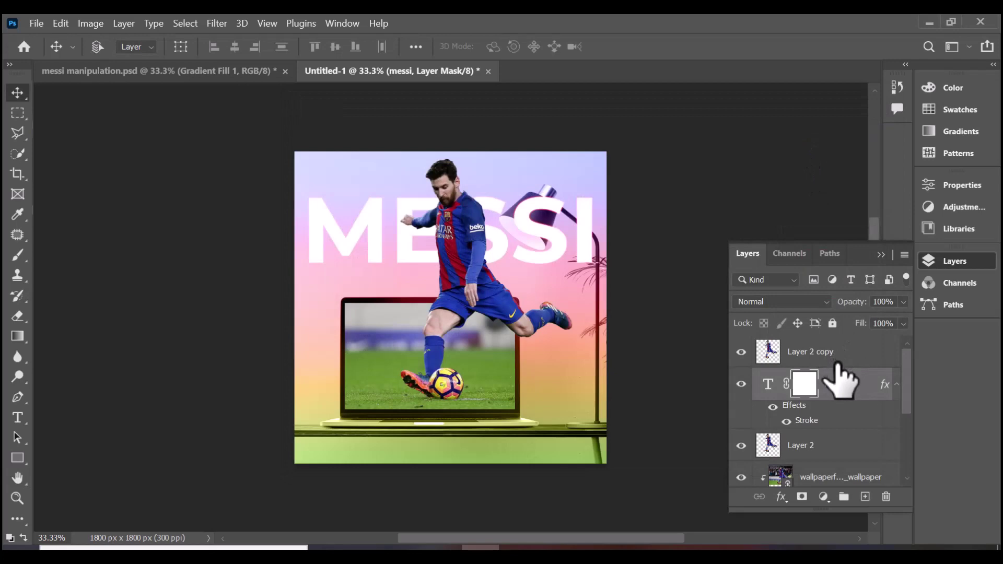
# Clip the duplicated footballer cutout, Layer 2 copy, to the messi text layer with a clipping mask
pyautogui.click(823, 355)
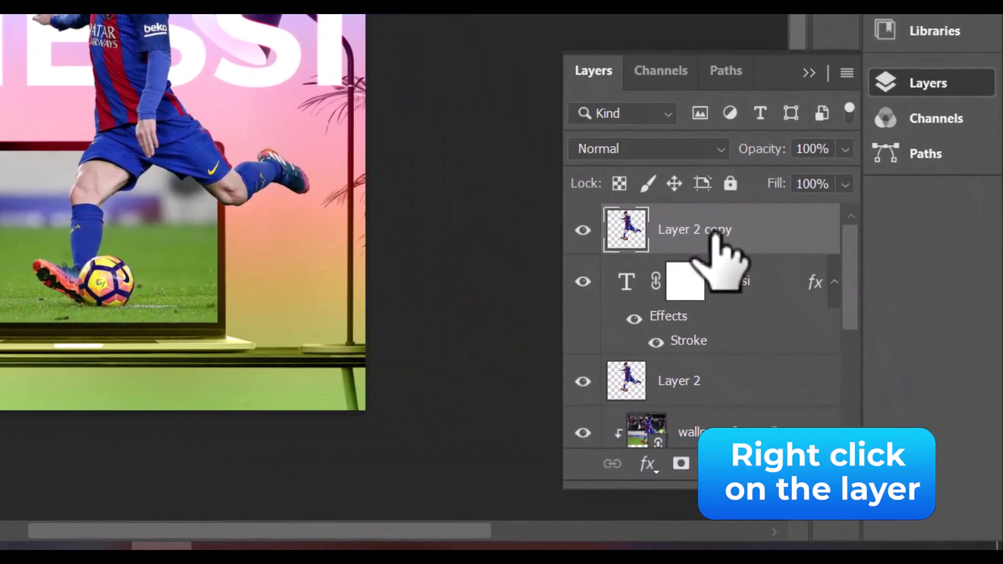
pyautogui.rightClick(714, 234)
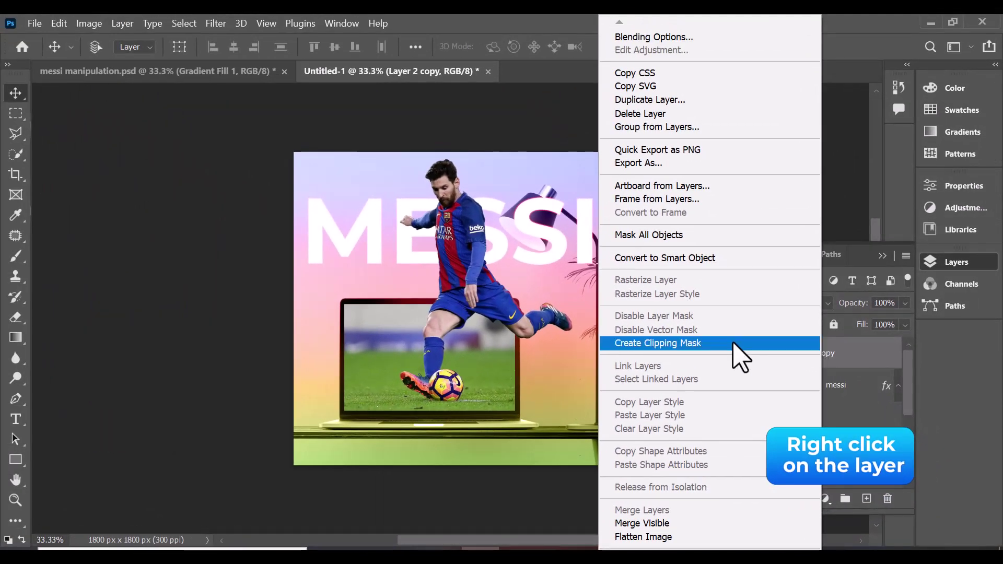
pyautogui.click(734, 343)
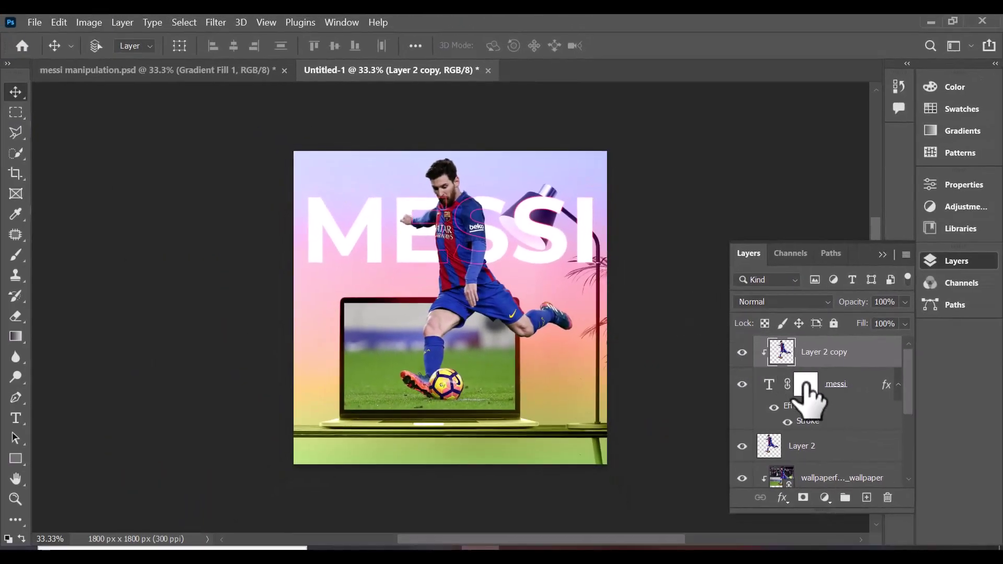
# Move the MESSI text slightly down and to the left across the footballer's torso, keeping it above the laptop
pyautogui.click(805, 384)
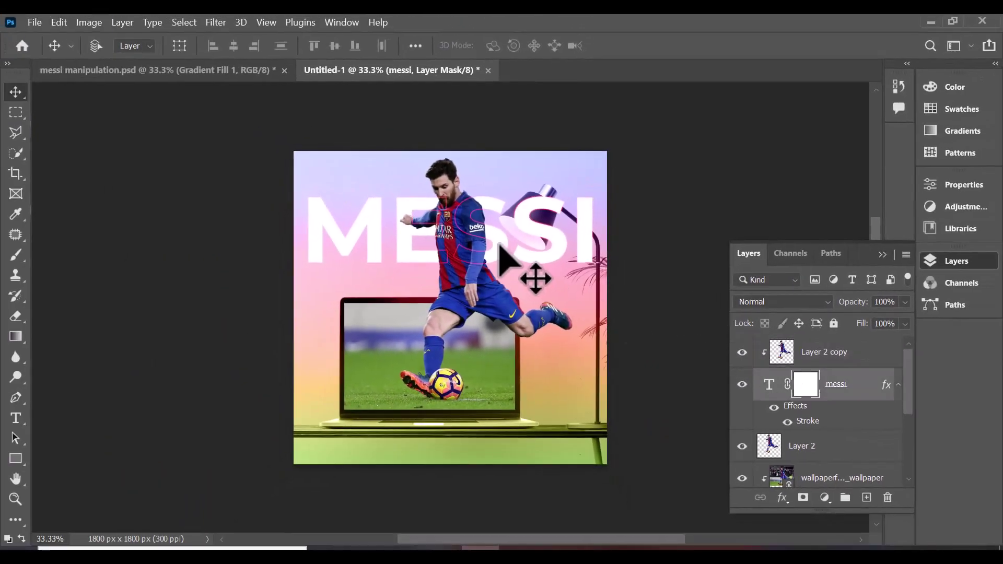
pyautogui.moveTo(498, 244)
pyautogui.mouseDown()
pyautogui.moveTo(500, 259)
pyautogui.moveTo(498, 247)
pyautogui.mouseUp()
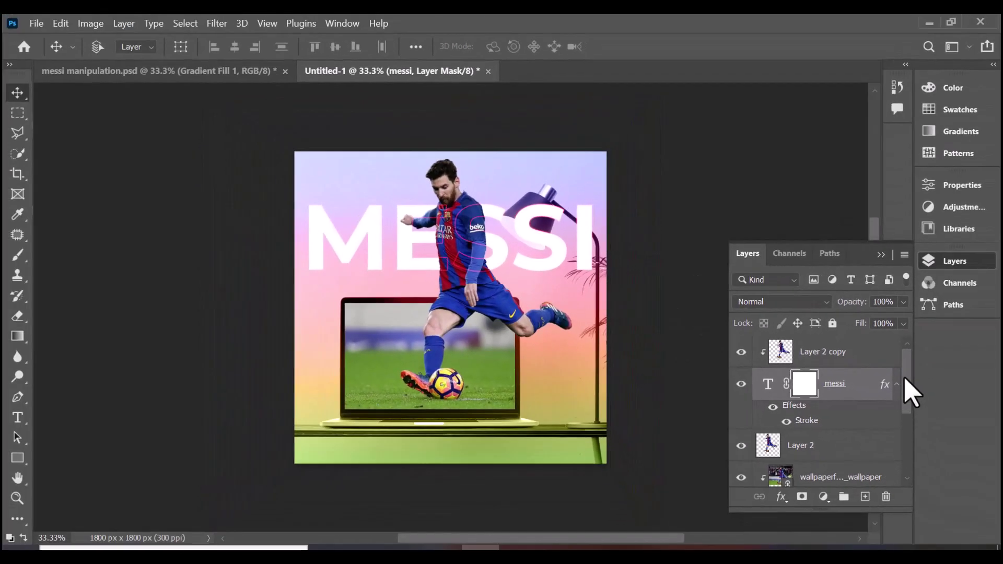
pyautogui.moveTo(942, 396); pyautogui.dragTo(941, 476)
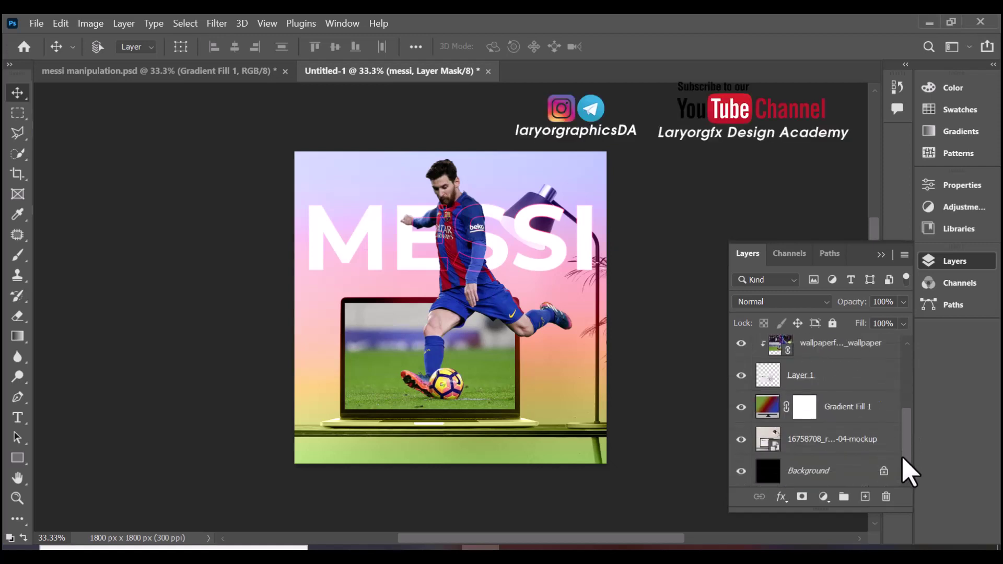
pyautogui.moveTo(903, 454); pyautogui.dragTo(907, 410)
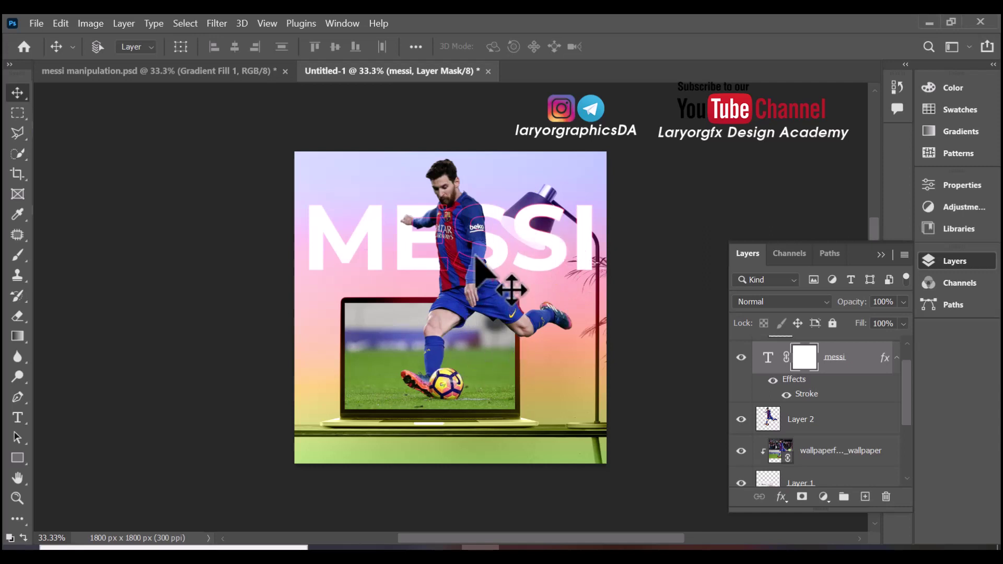
pyautogui.moveTo(494, 249)
pyautogui.mouseDown()
pyautogui.moveTo(488, 276)
pyautogui.moveTo(488, 263)
pyautogui.mouseUp()
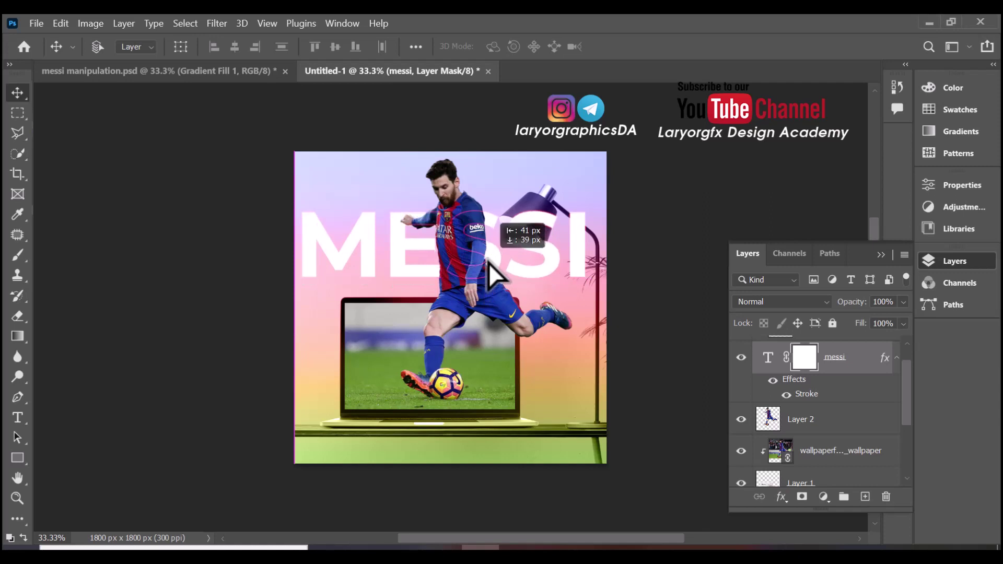